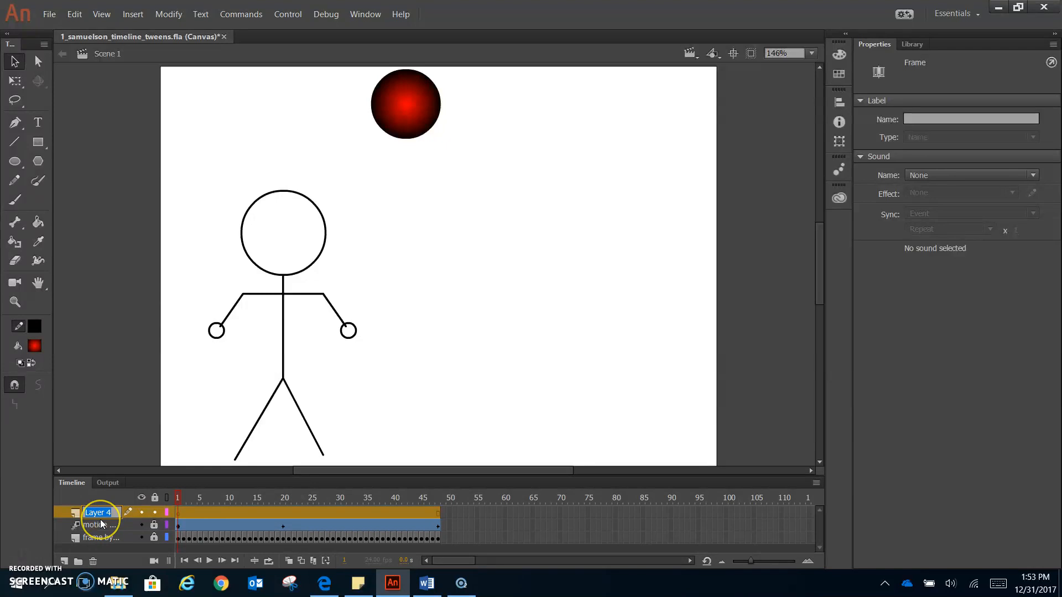
- Name the new layer above the motion layer Shape Tween
text(Shape Tween)
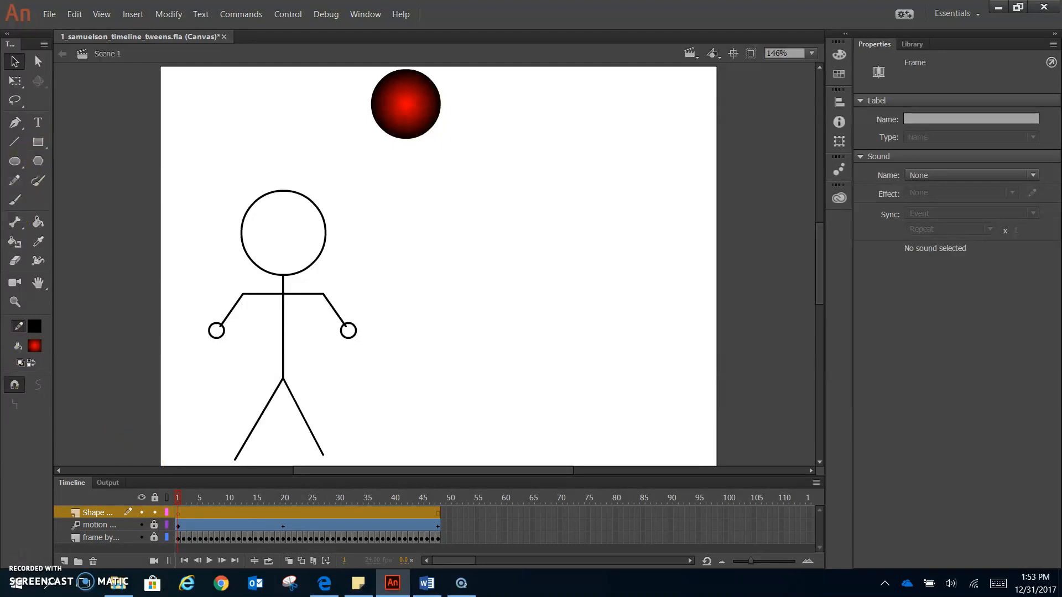
- Set the Oval tool to a solid red #FF0000 fill with object drawing mode off
click(13, 162)
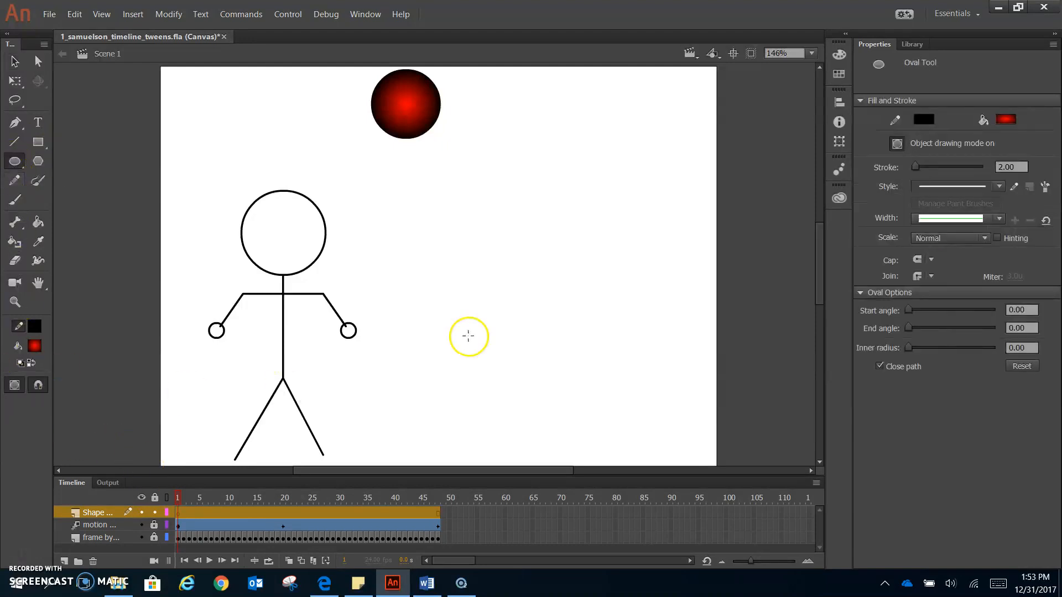
click(957, 143)
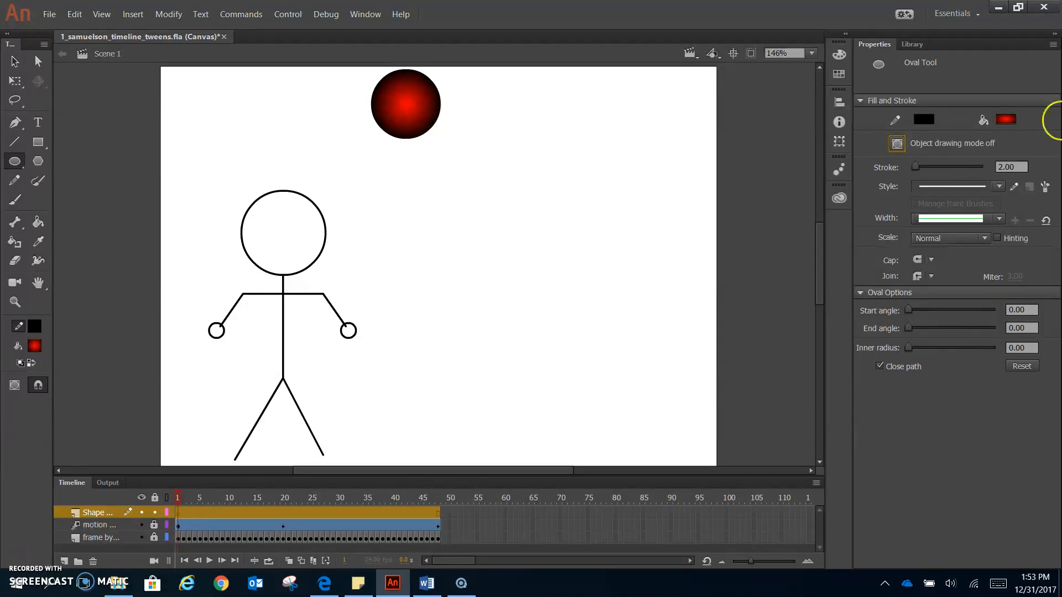
click(1004, 119)
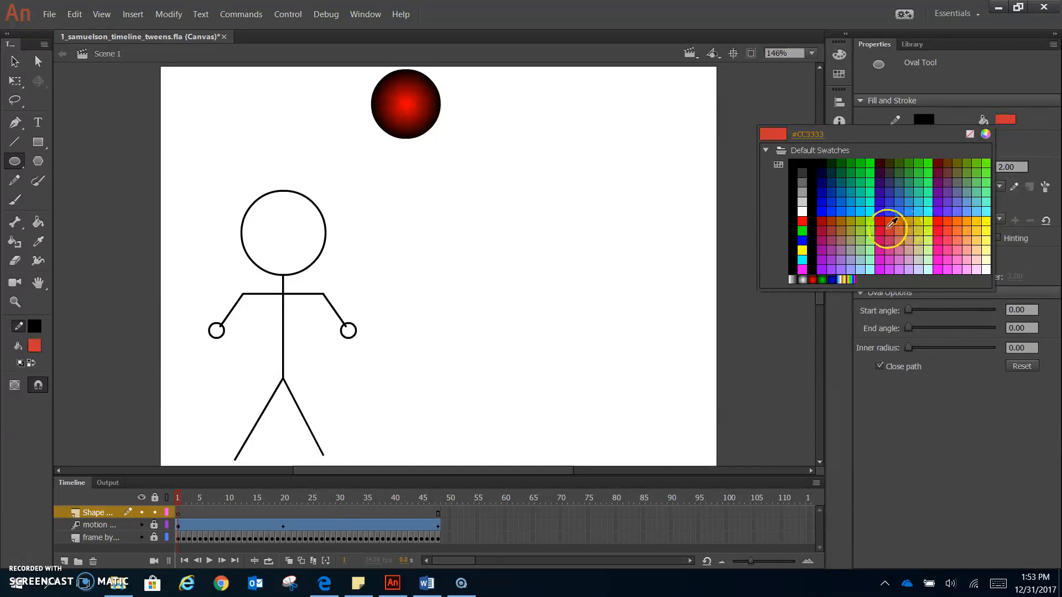
click(803, 221)
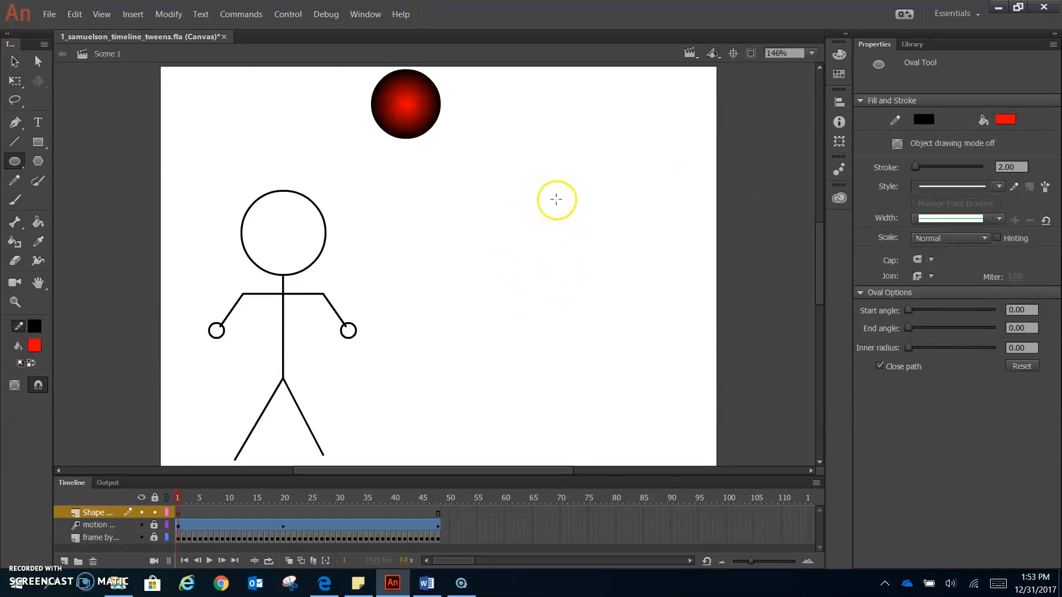
- Draw a red circle without an outline, about 69 px across, beside the stick figure in frame 1 and select it
drag(556, 193, 573, 251)
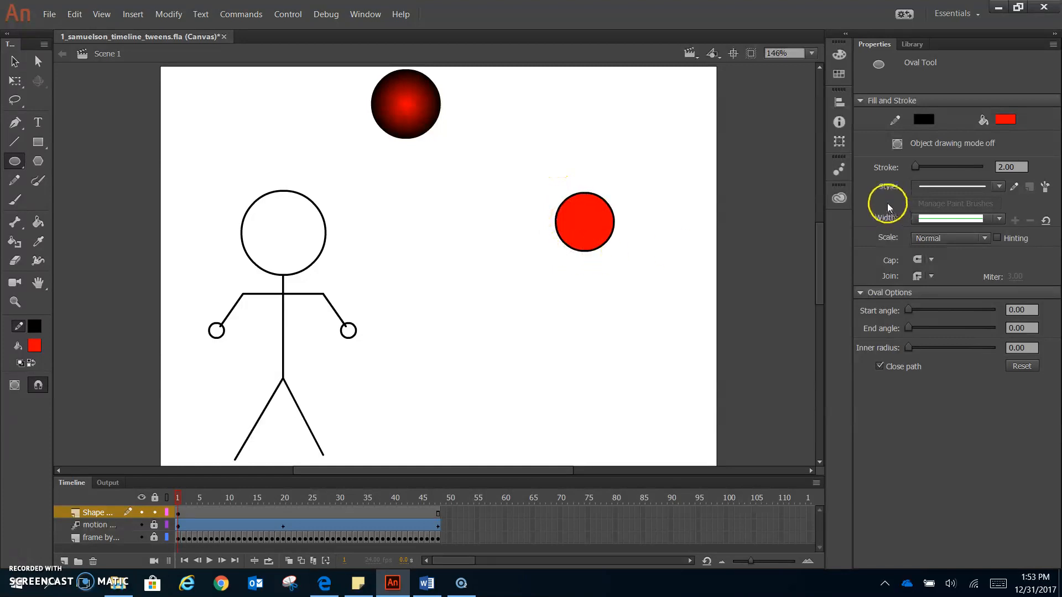
key(ctrl+z)
click(921, 118)
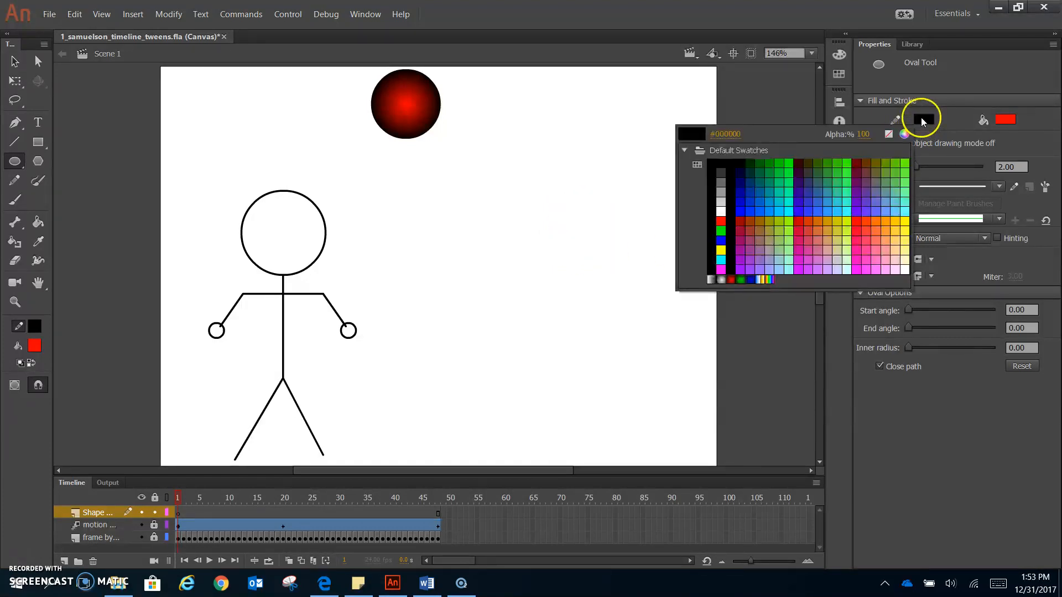
click(887, 134)
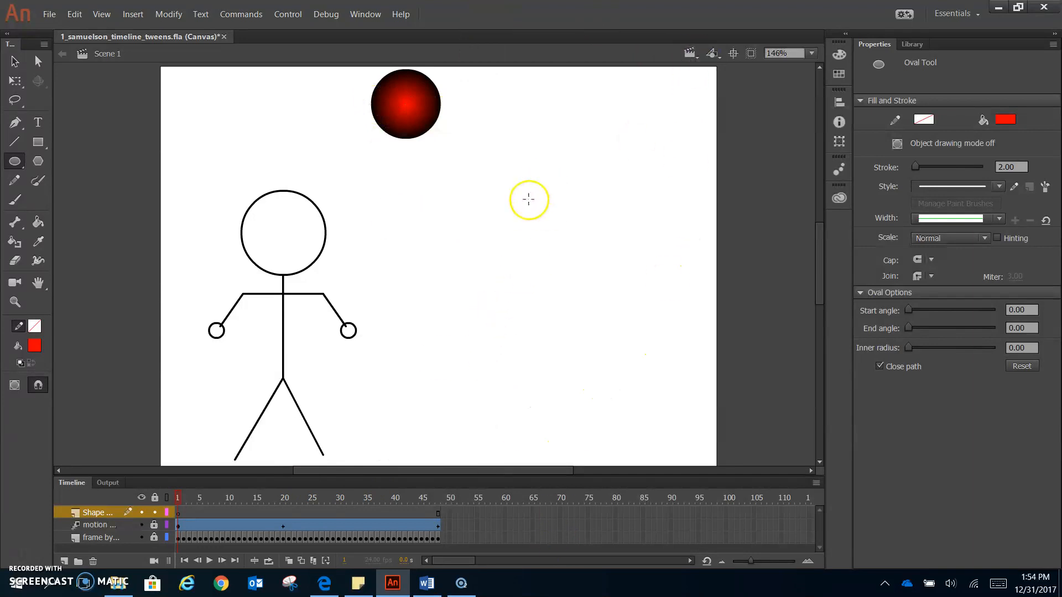
drag(524, 196, 592, 263)
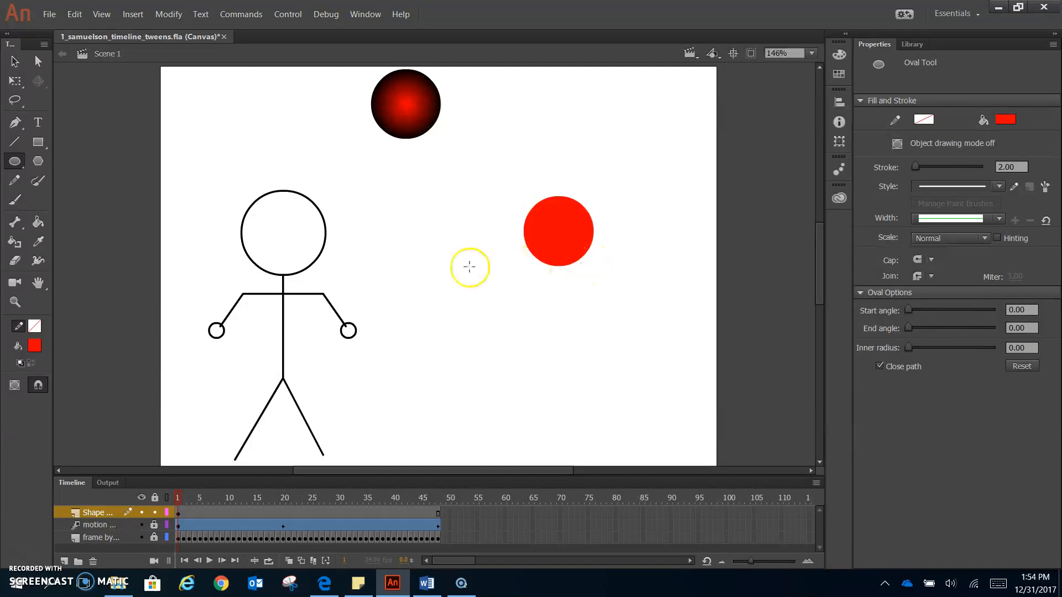
click(15, 61)
click(575, 224)
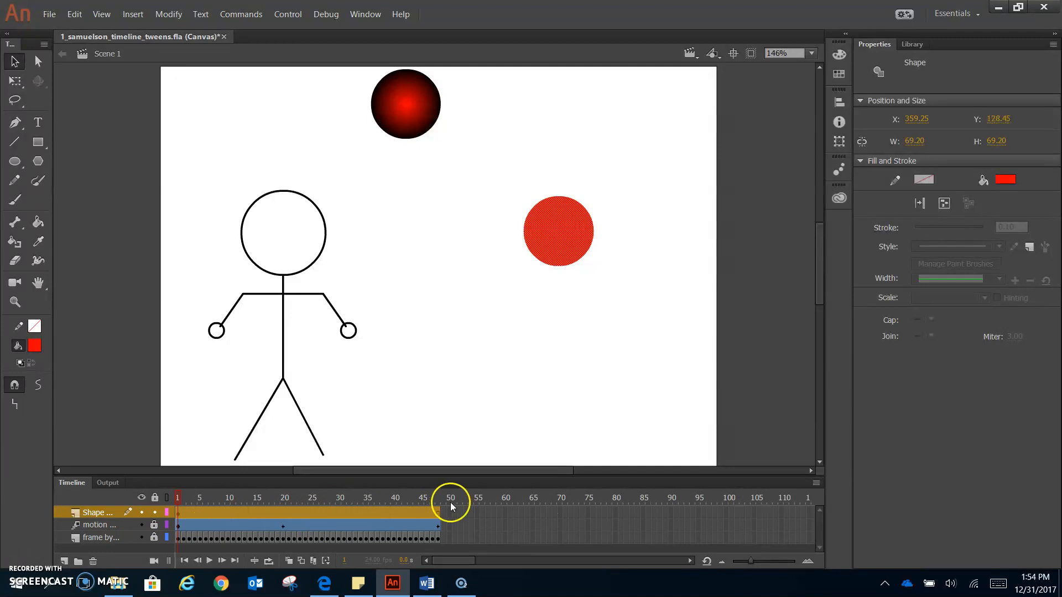
- Insert a keyframe at frame 20 of the Shape Tween layer
click(283, 514)
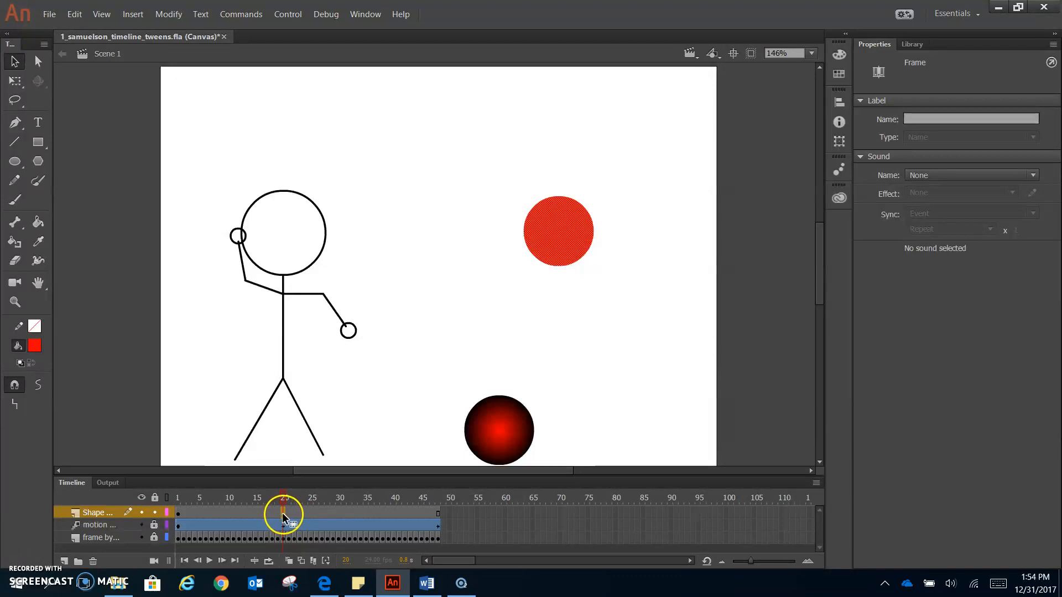
right_click(282, 514)
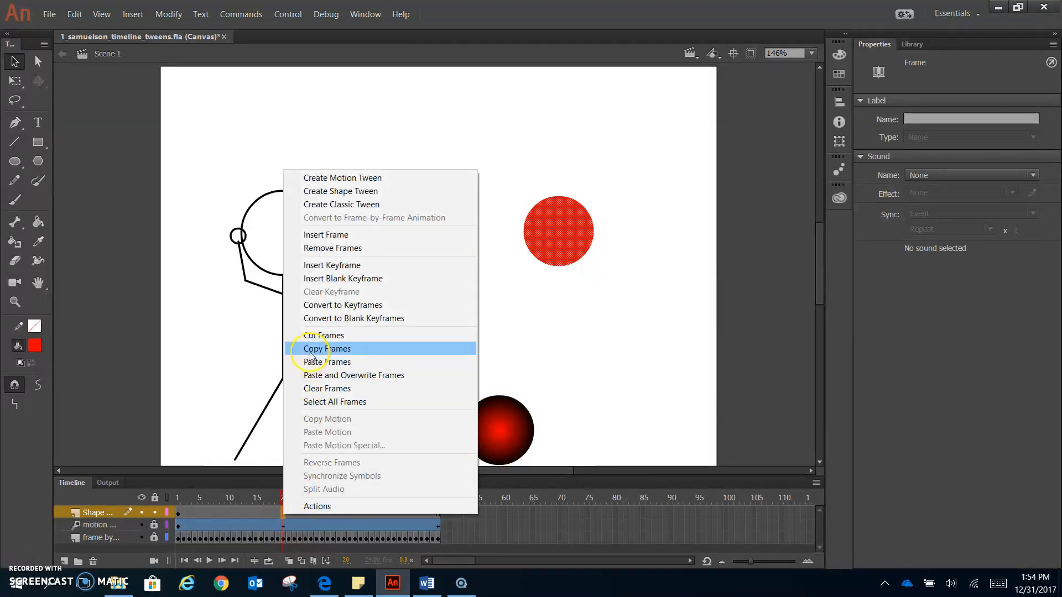
click(319, 267)
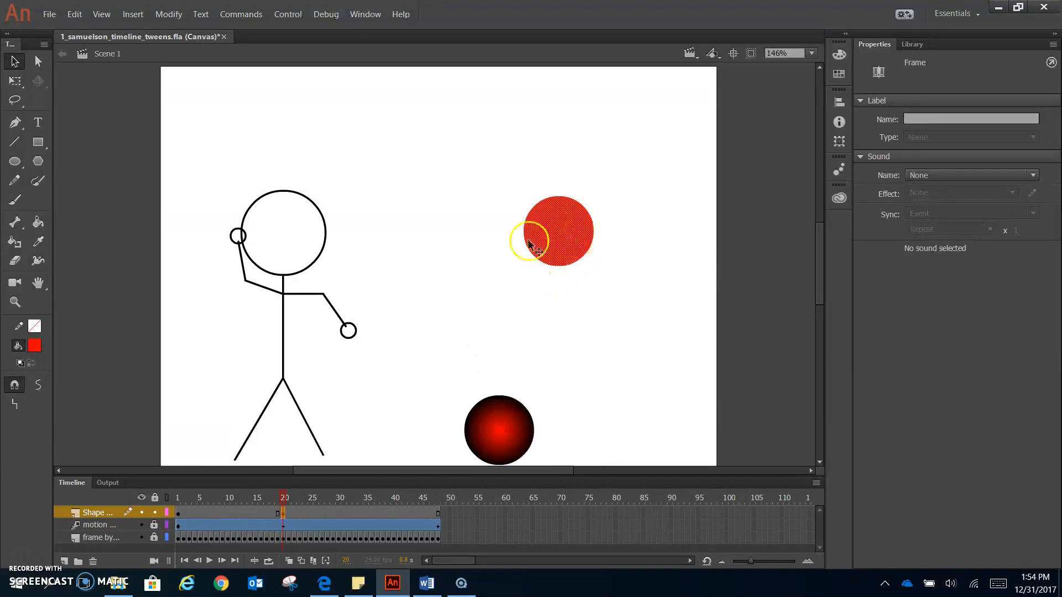
- Cover the red circle in frame 20 with a blue #0033CC square, about 72 px wide and without an outline
click(39, 142)
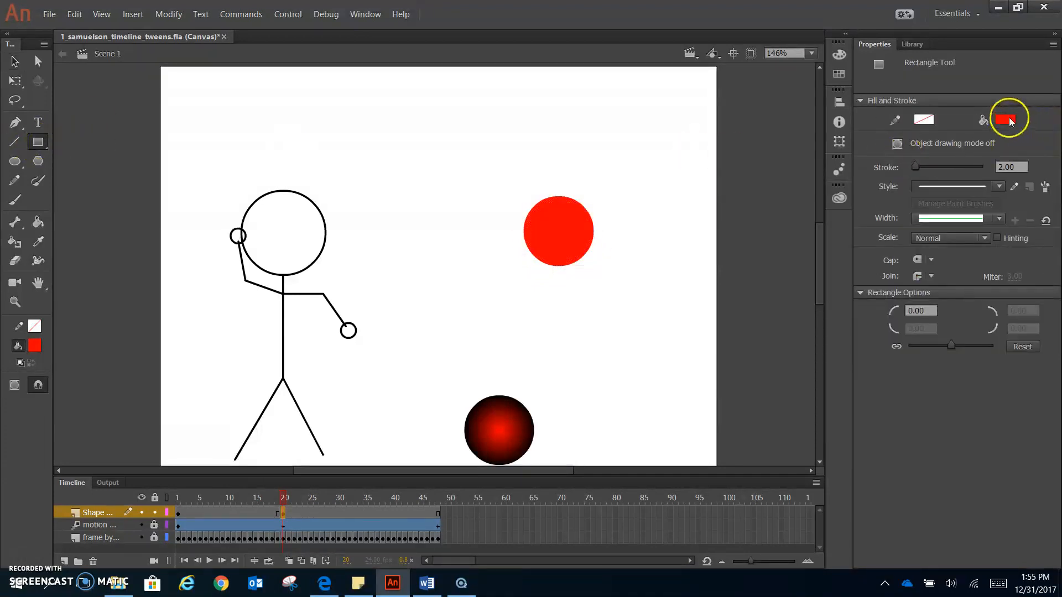
click(1005, 120)
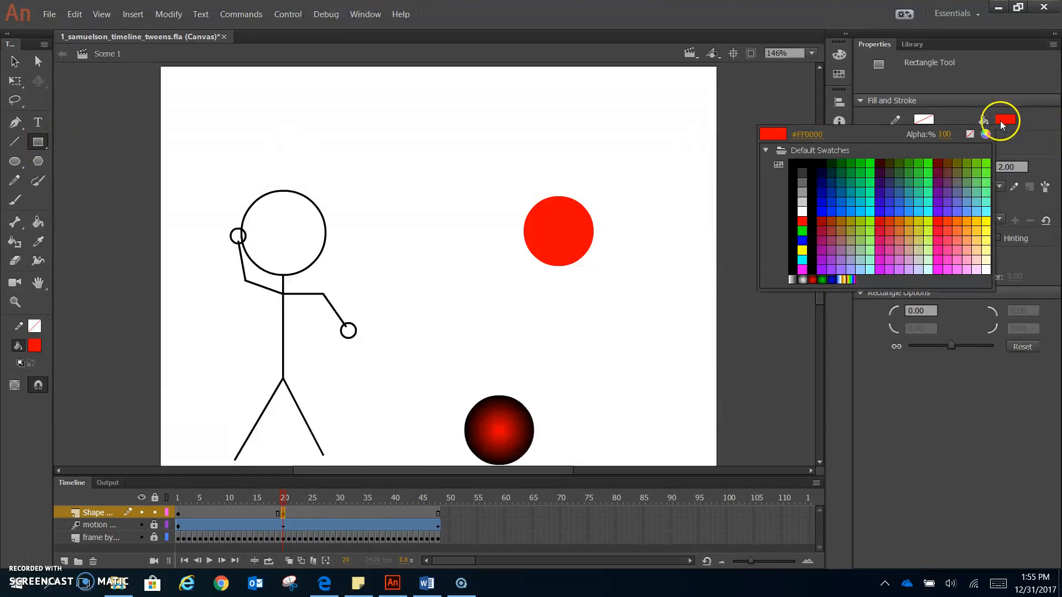
click(835, 201)
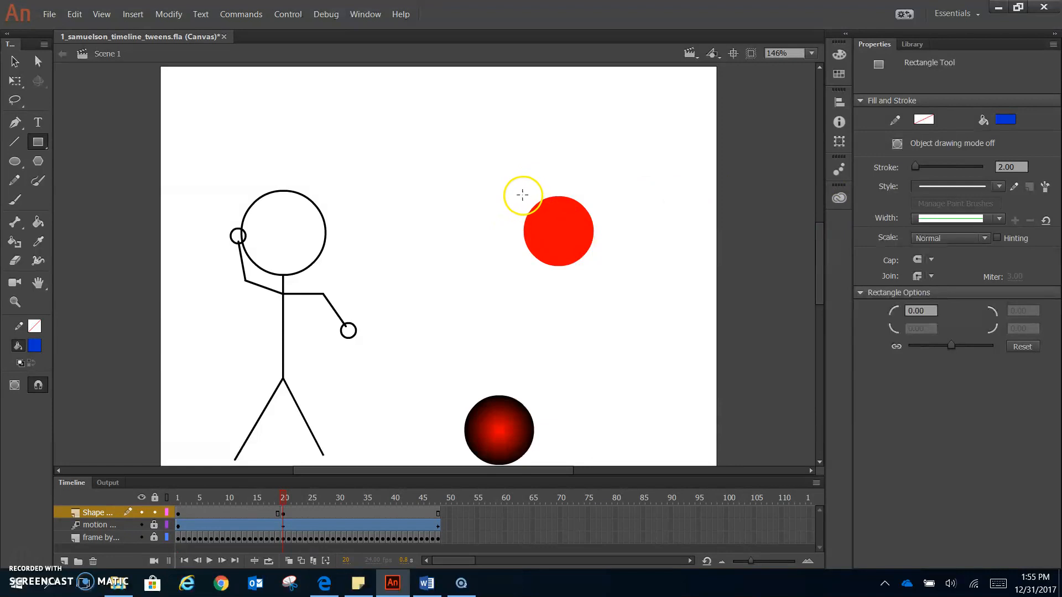
drag(522, 193, 561, 267)
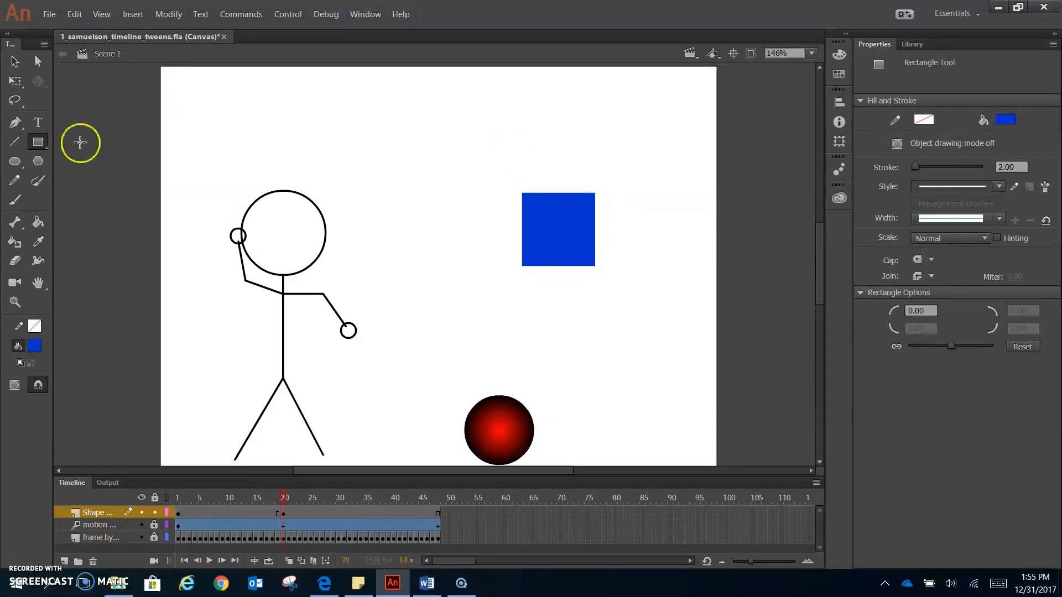
click(15, 60)
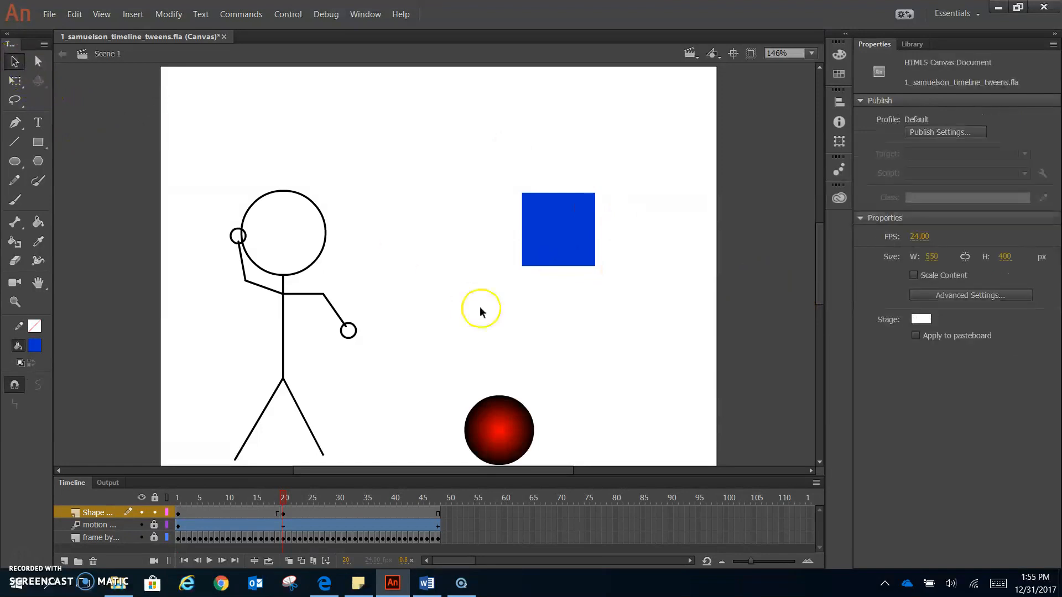
click(575, 248)
mouse_move(284, 497)
mouse_down()
mouse_move(186, 502)
mouse_move(284, 504)
mouse_up()
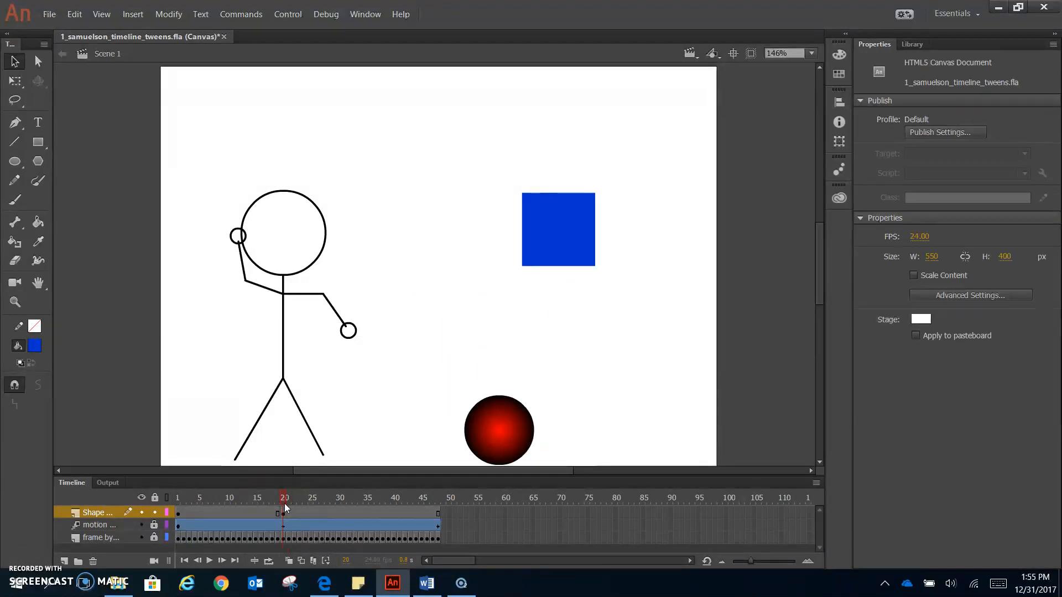
click(283, 513)
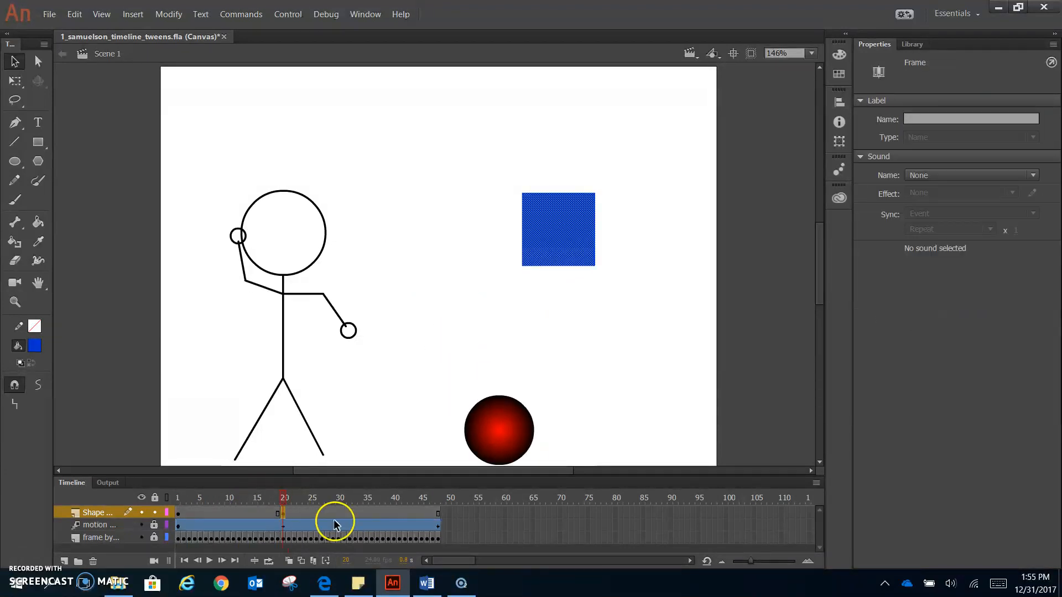
click(395, 512)
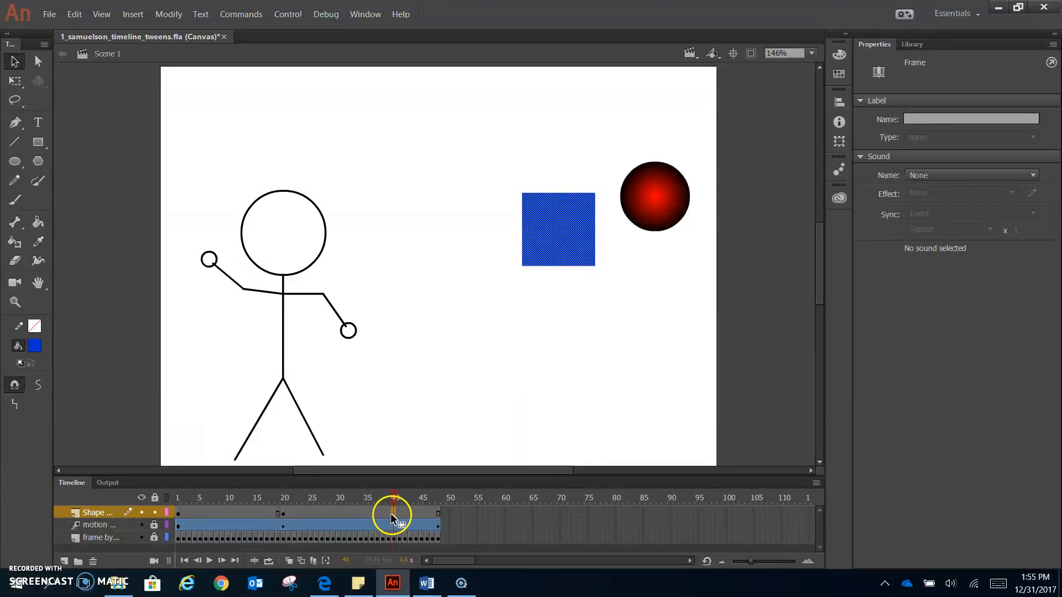
right_click(393, 513)
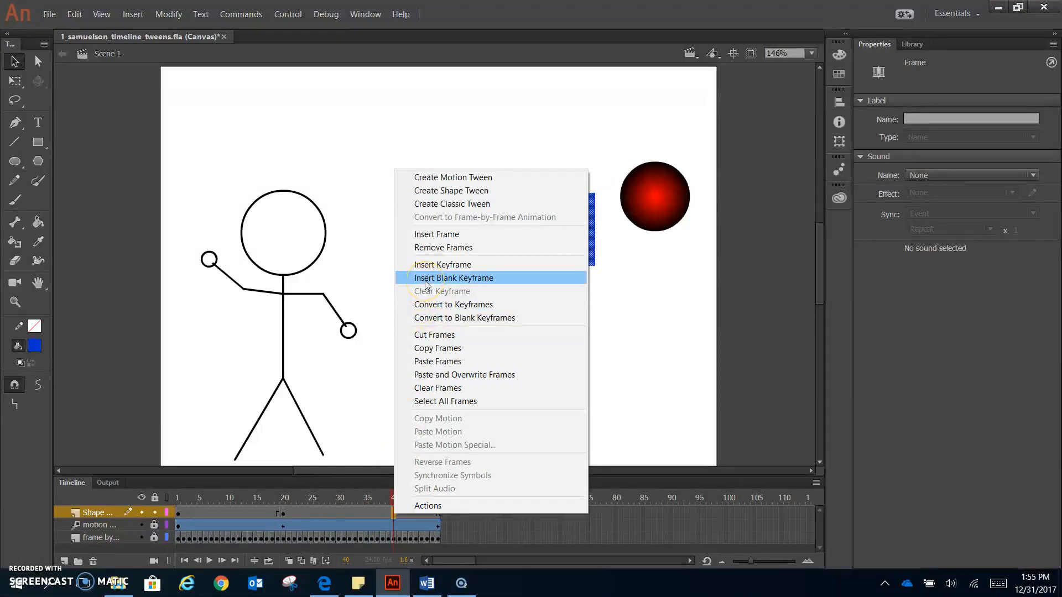
click(680, 320)
click(564, 249)
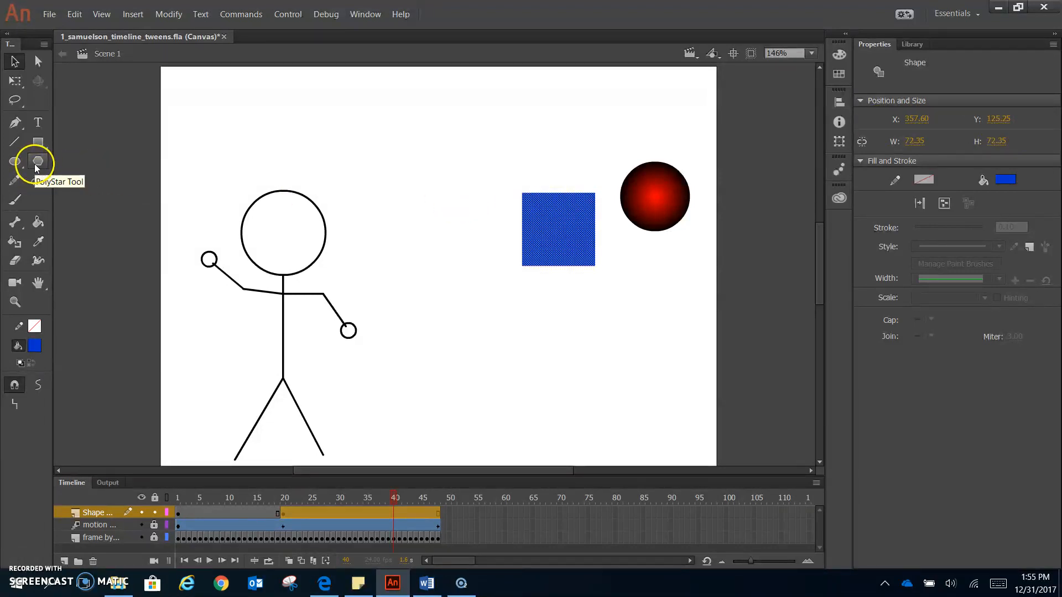
- Insert a keyframe at frame 40 of the Shape Tween layer and deselect the artwork
click(394, 513)
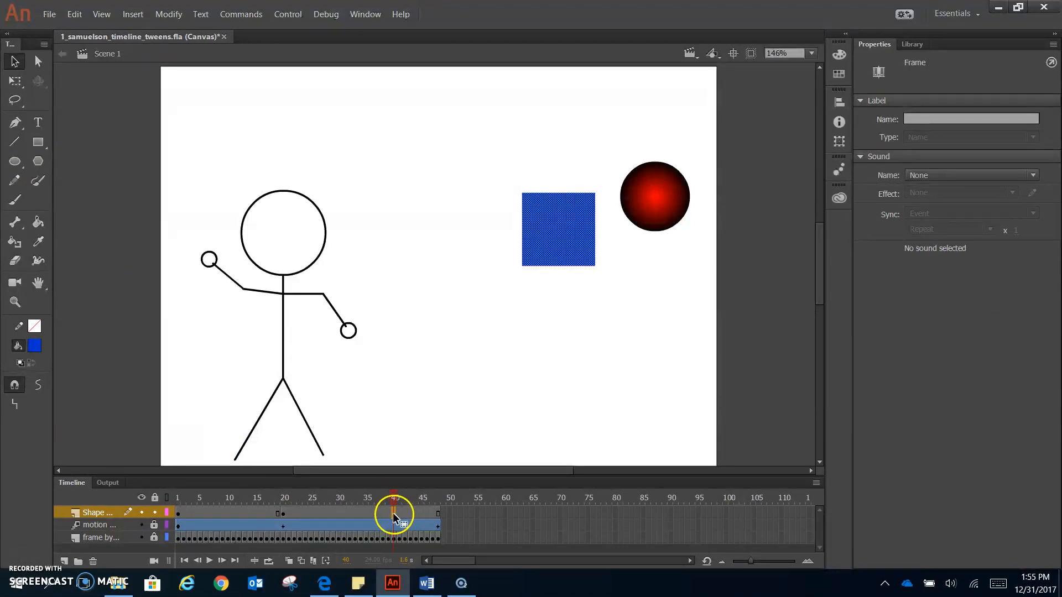
right_click(393, 513)
click(431, 265)
click(639, 269)
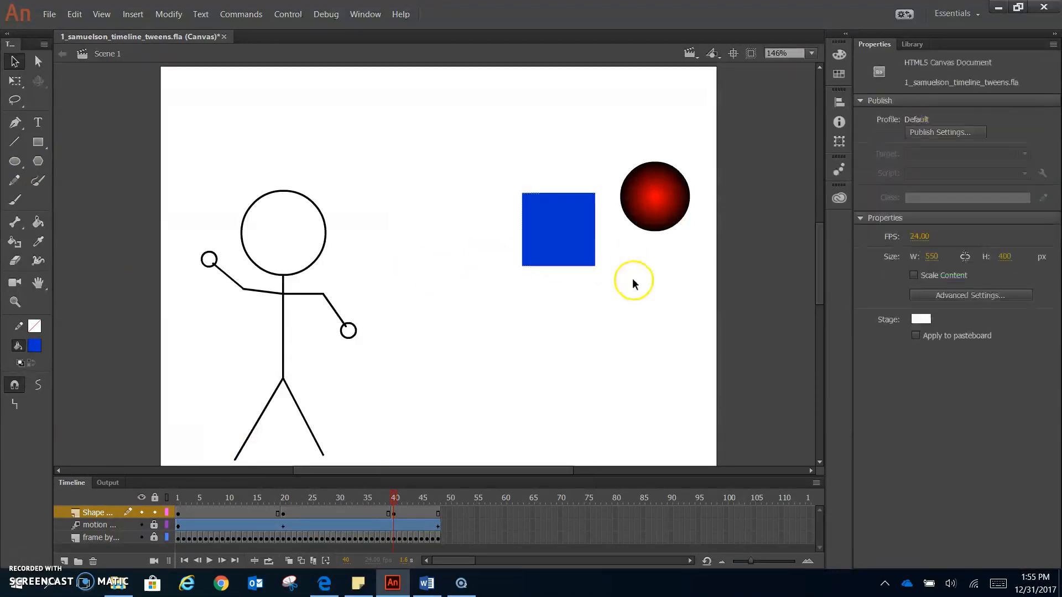
- Switch to the PolyStar tool and give it a solid yellow fill
click(38, 161)
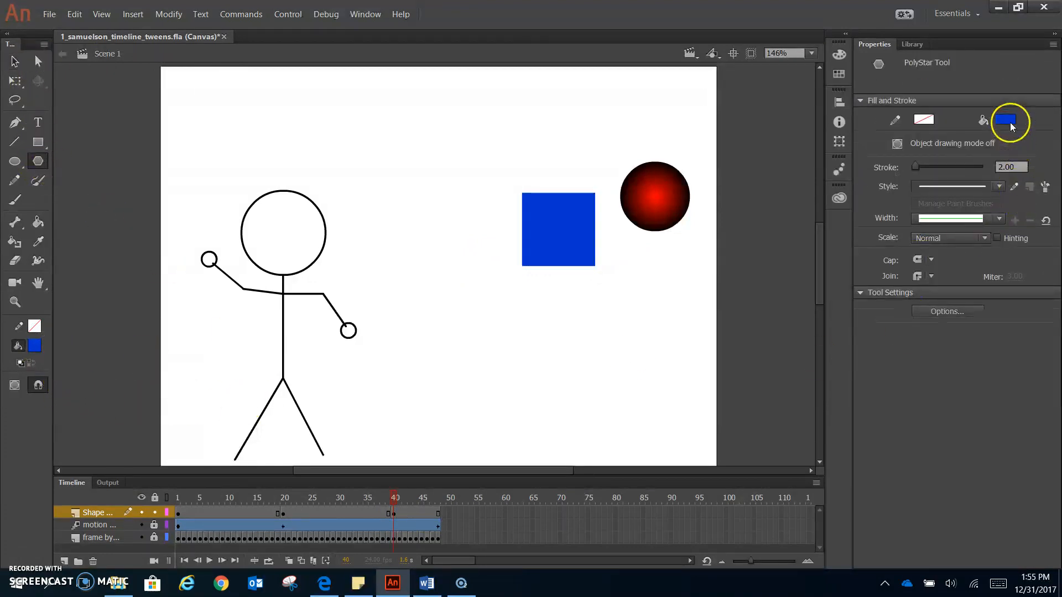
click(1009, 121)
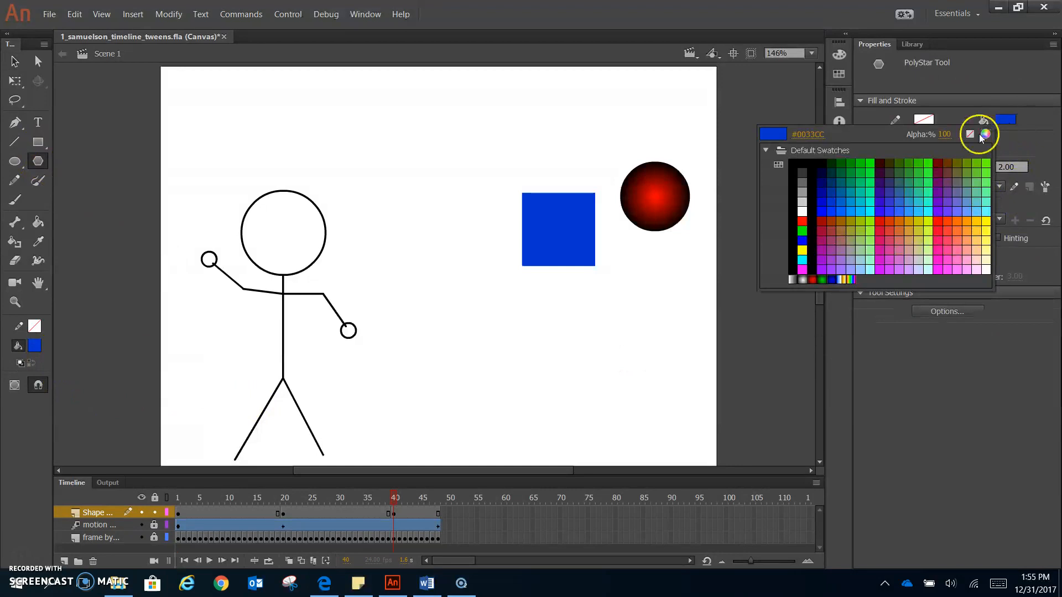
click(985, 222)
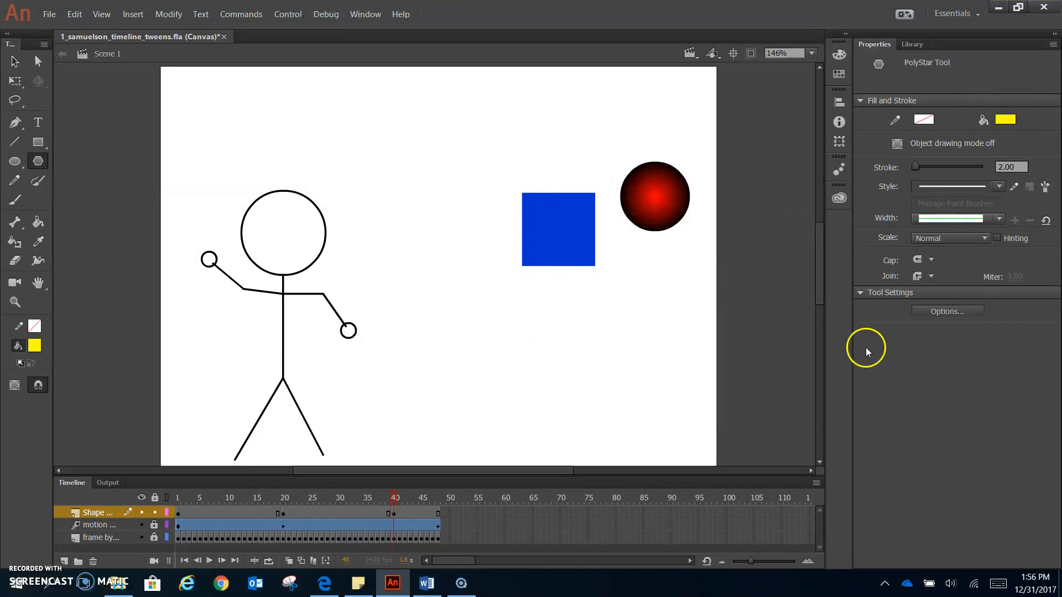
- Set the PolyStar tool to a star with 5 sides and draw one about 83 by 80 px below the blue square
click(966, 314)
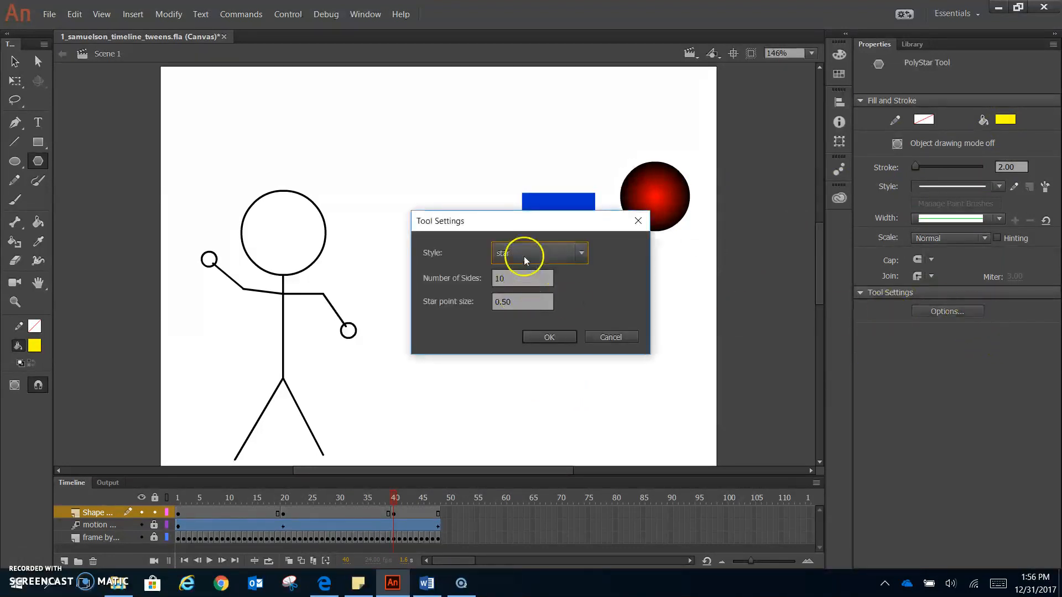
drag(521, 278, 453, 281)
text(5)
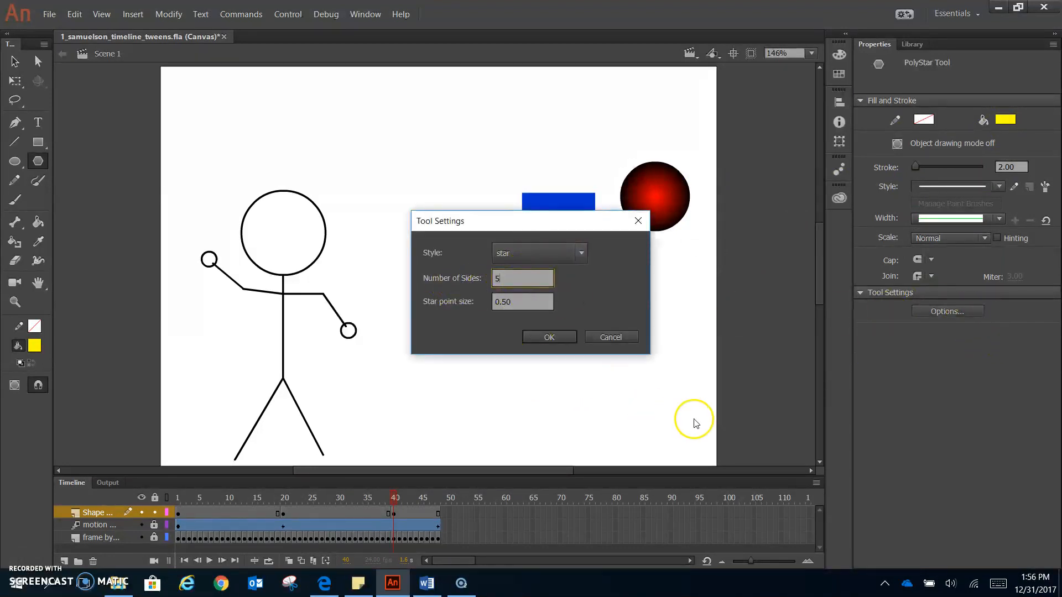
click(561, 338)
drag(532, 341, 568, 338)
click(14, 61)
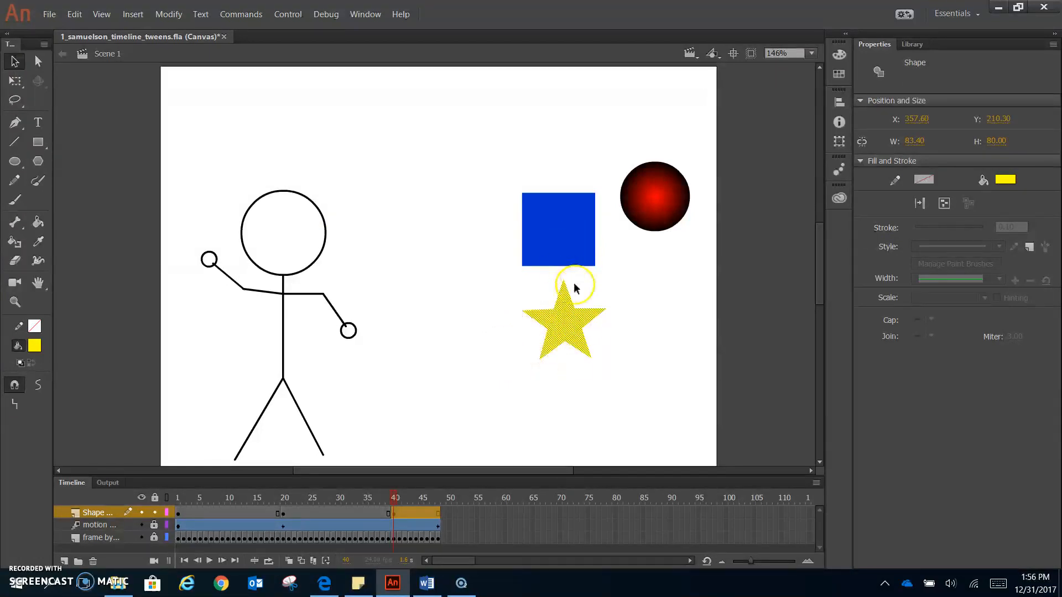
- Delete the blue square from frame 40 and move the yellow star up into its place, at about X 357.6, Y 126.4
click(570, 249)
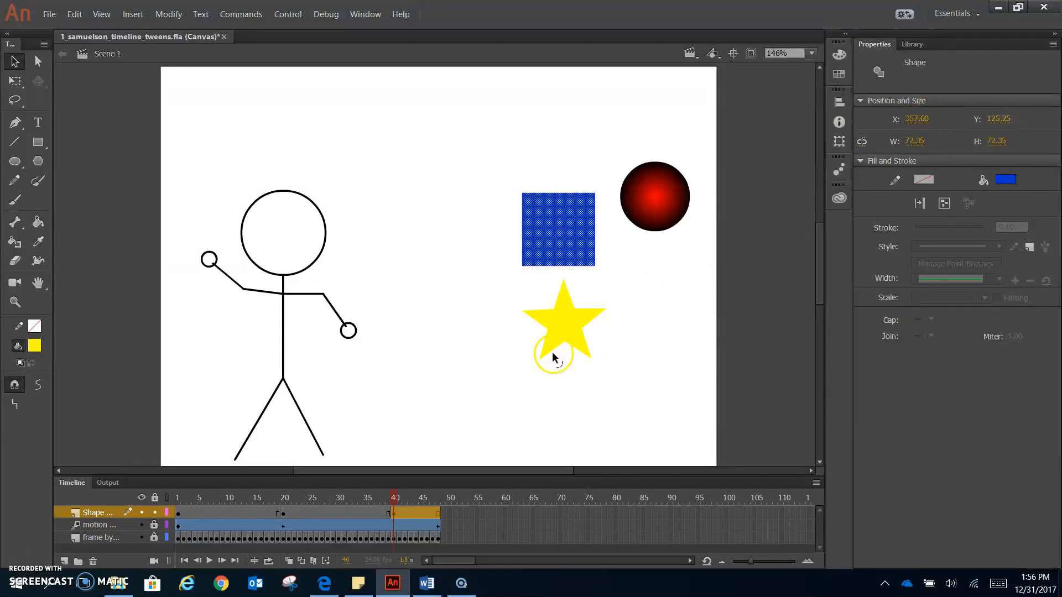
key(Delete)
drag(570, 333, 566, 275)
drag(566, 271, 567, 271)
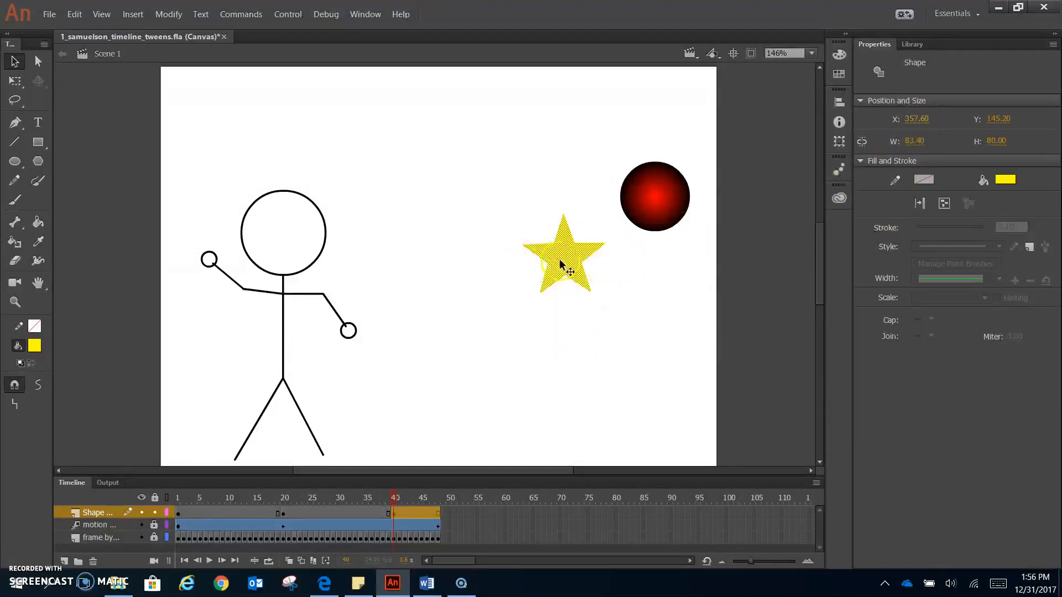
drag(565, 254, 564, 234)
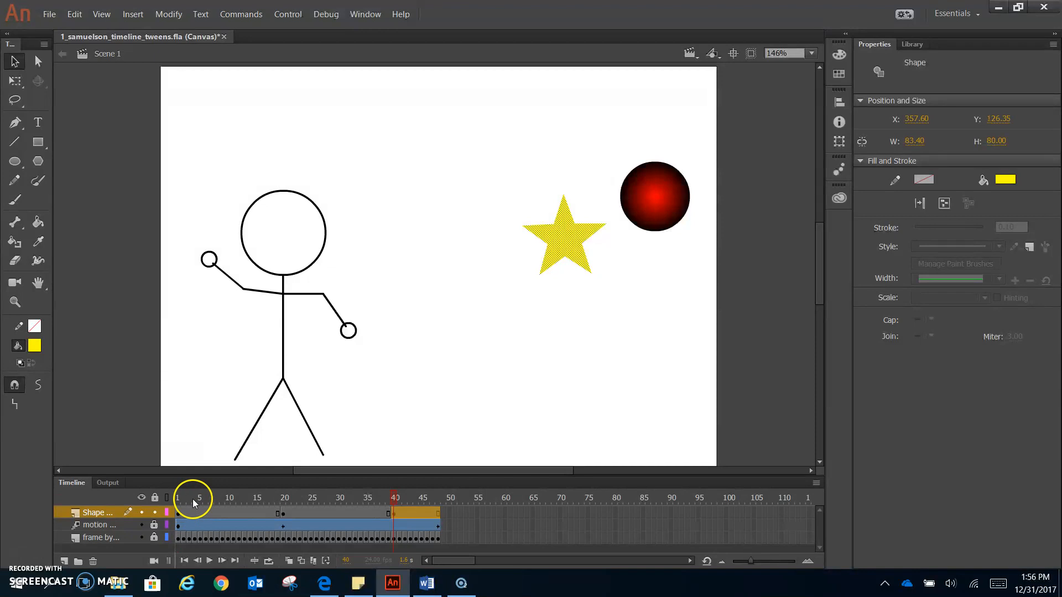
- Create a shape tween from the red circle at frame 1 of the Shape Tween layer and preview it through frame 20
click(287, 515)
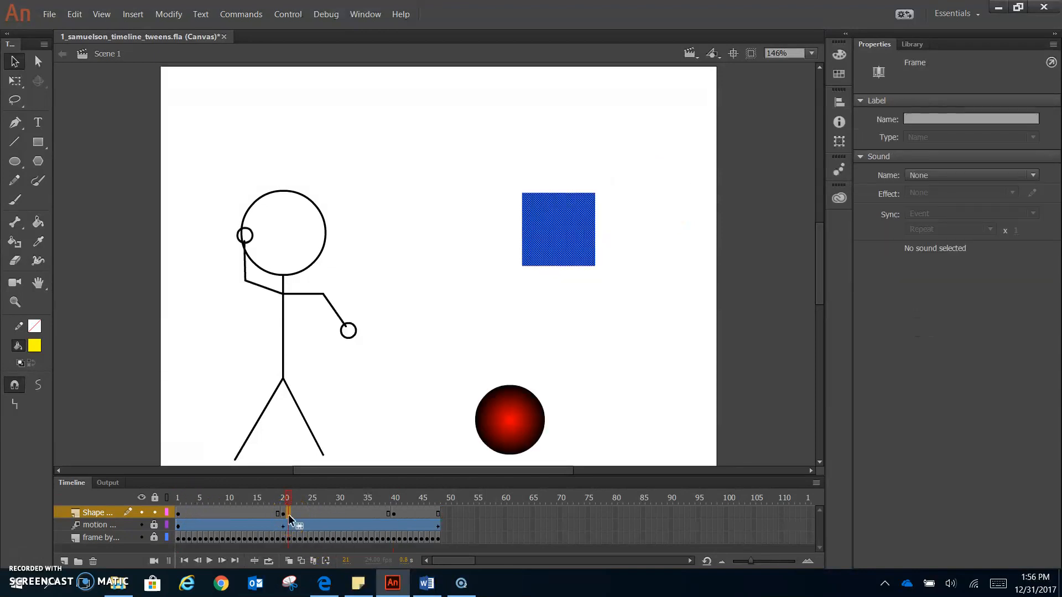
click(179, 515)
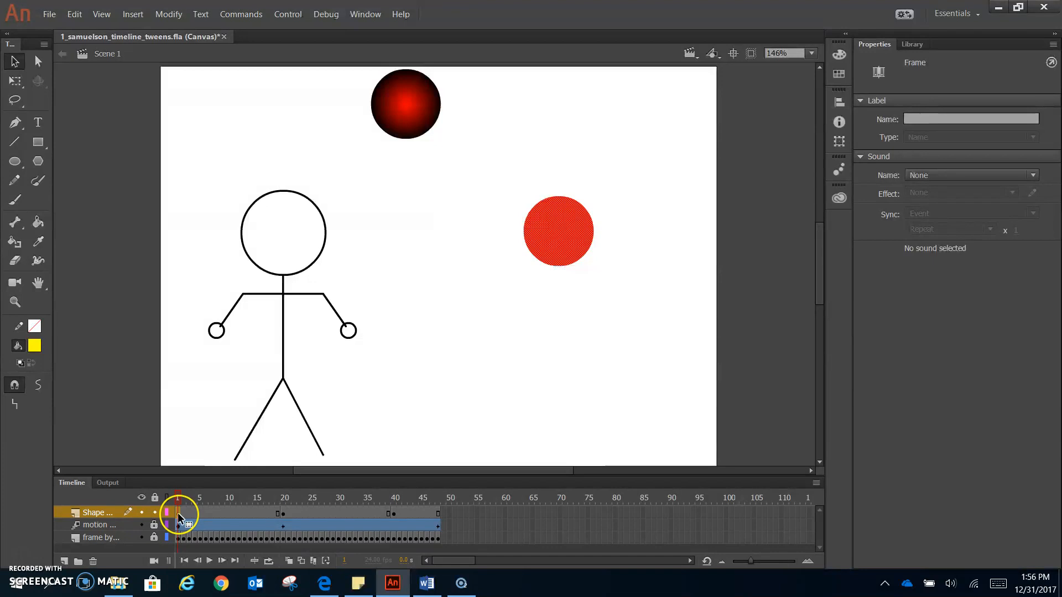
right_click(178, 513)
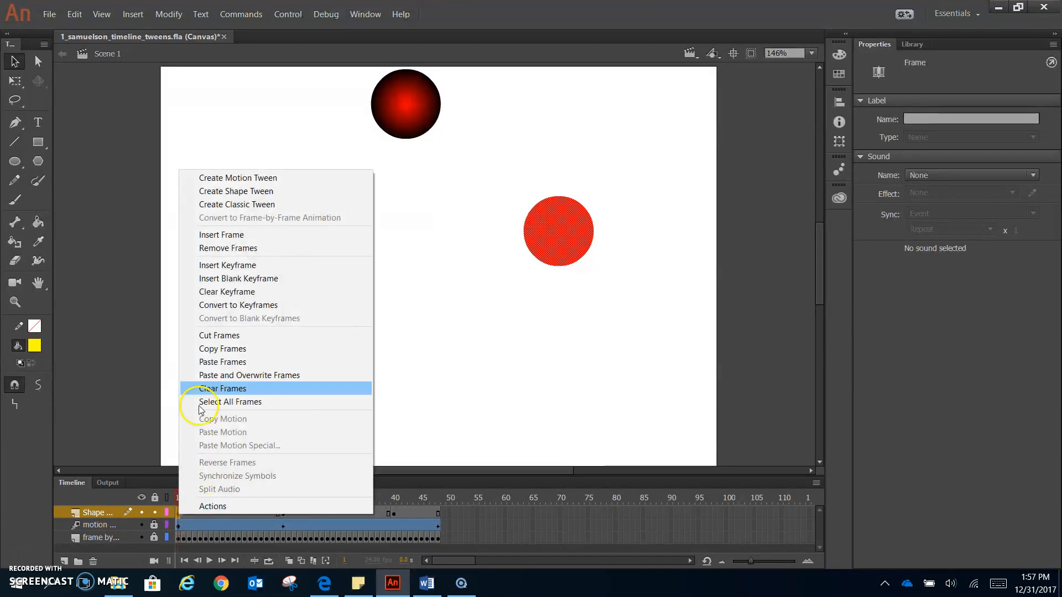
click(244, 193)
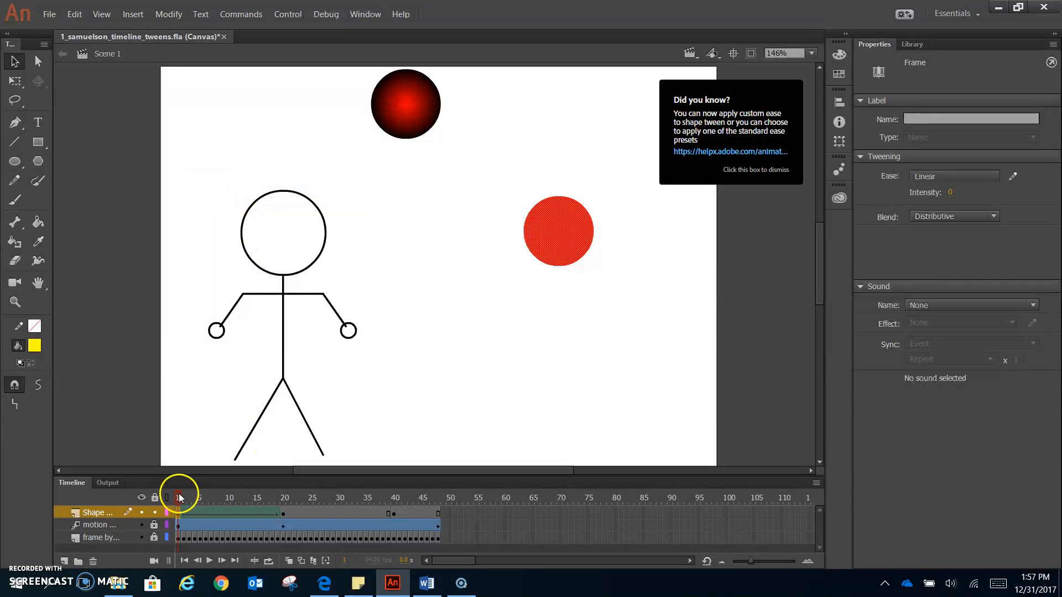
drag(177, 494, 283, 503)
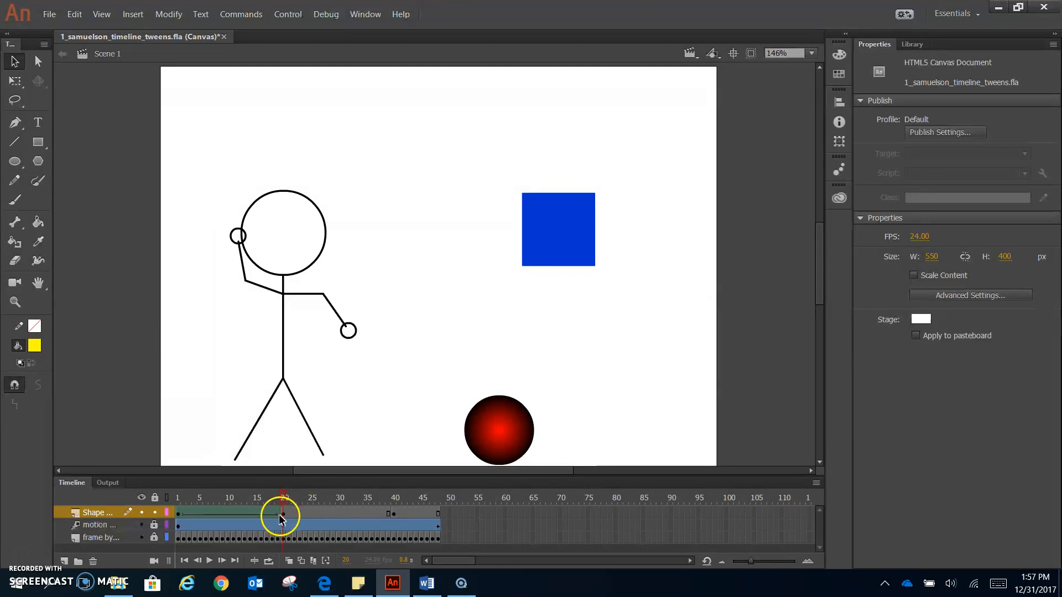
- Create a shape tween from the blue square's keyframe at frame 20 and preview it through frame 40
click(287, 511)
click(284, 513)
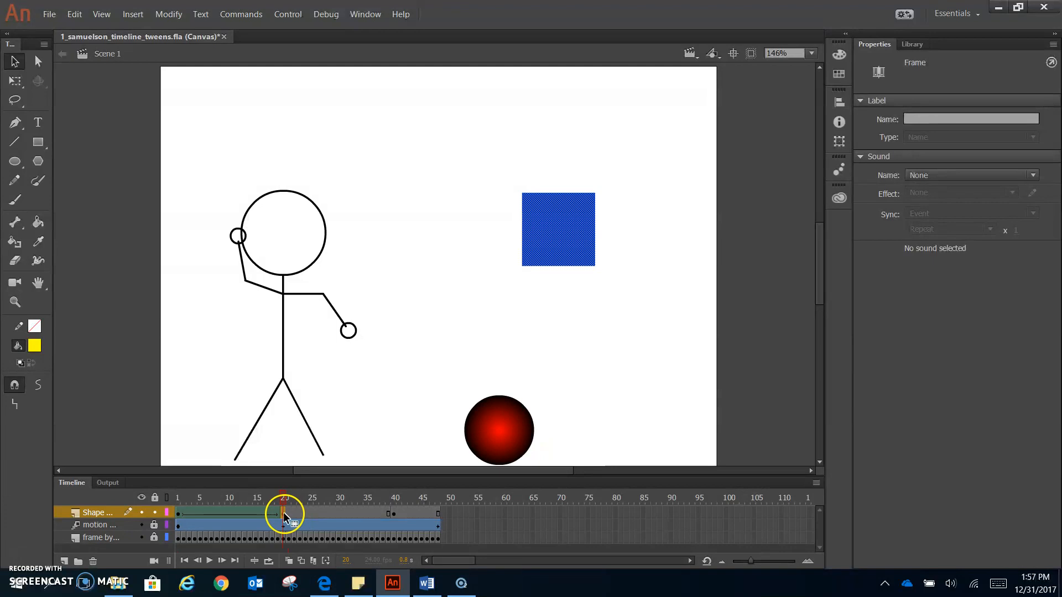
right_click(283, 512)
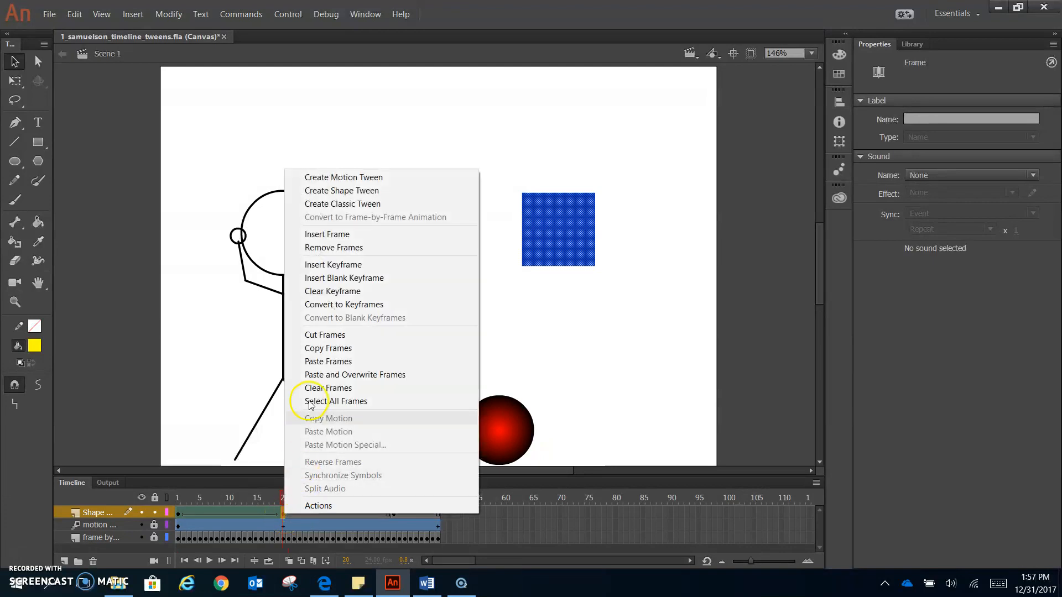
click(325, 193)
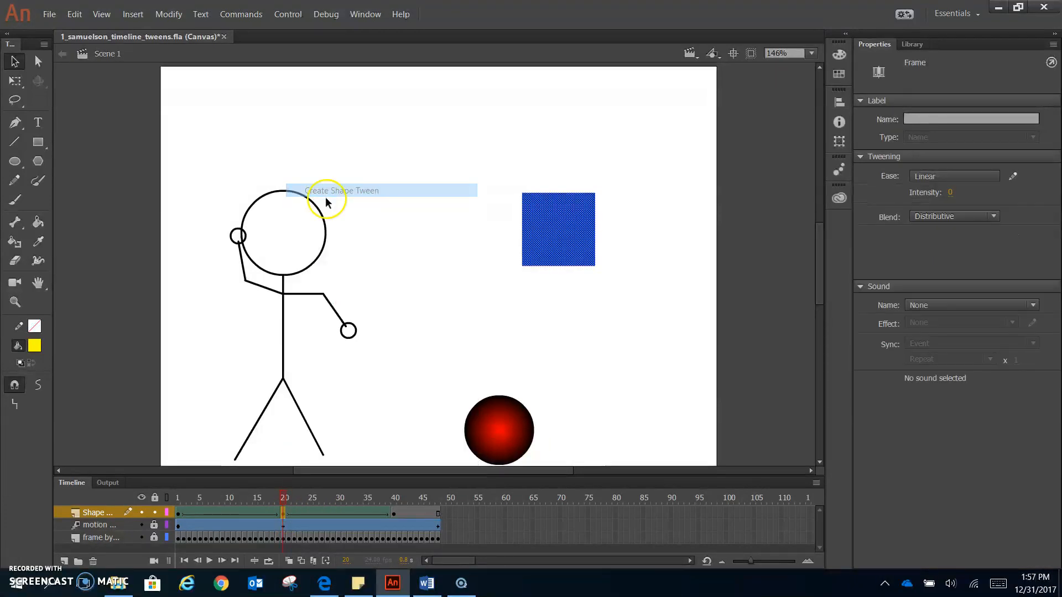
drag(284, 497, 394, 496)
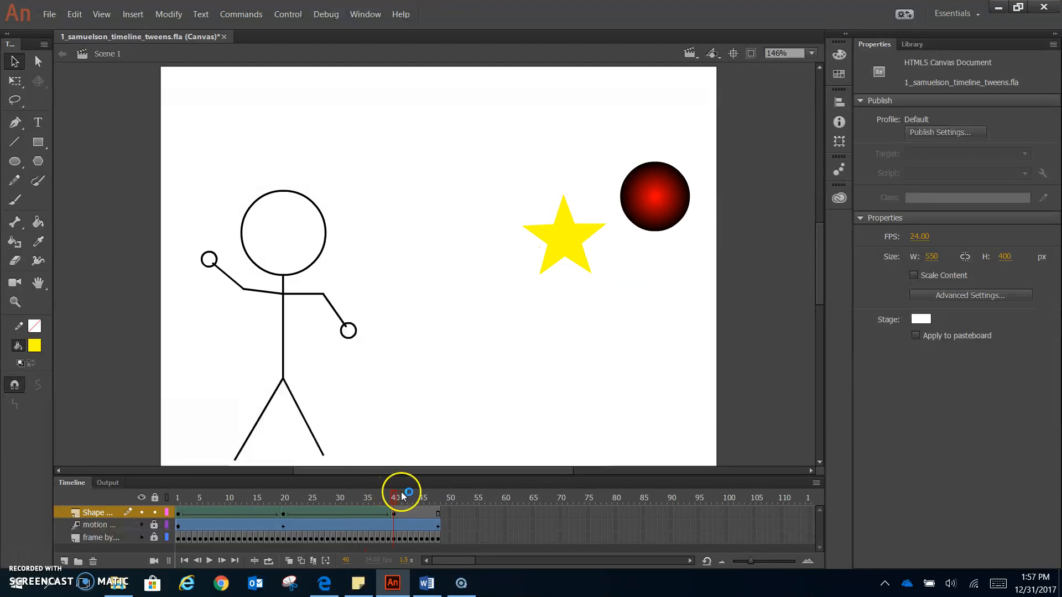
- Copy the solid red circle from frame 1 of the Shape Tween layer
click(399, 516)
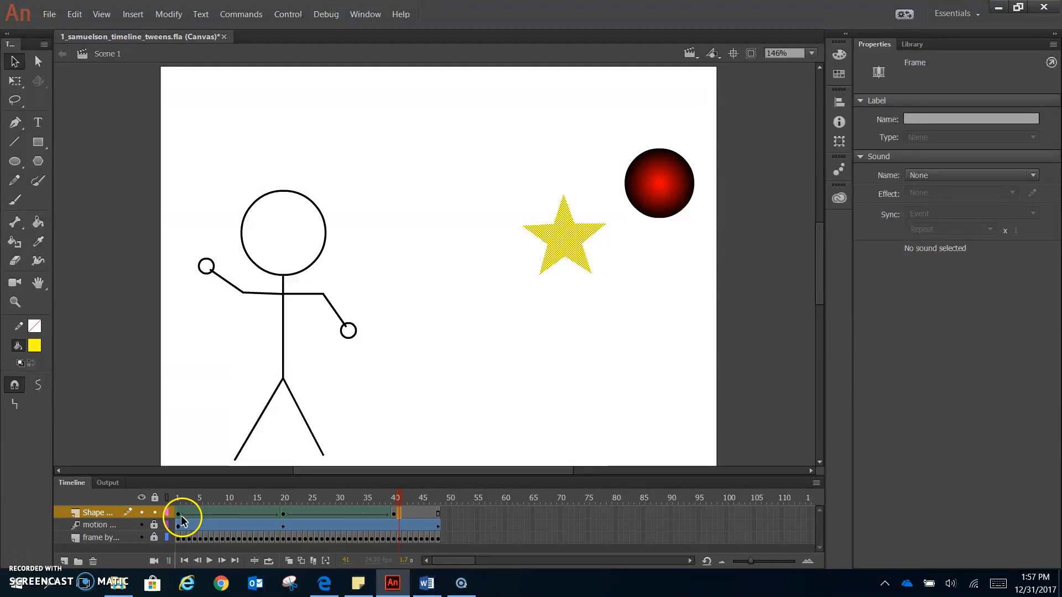
click(439, 511)
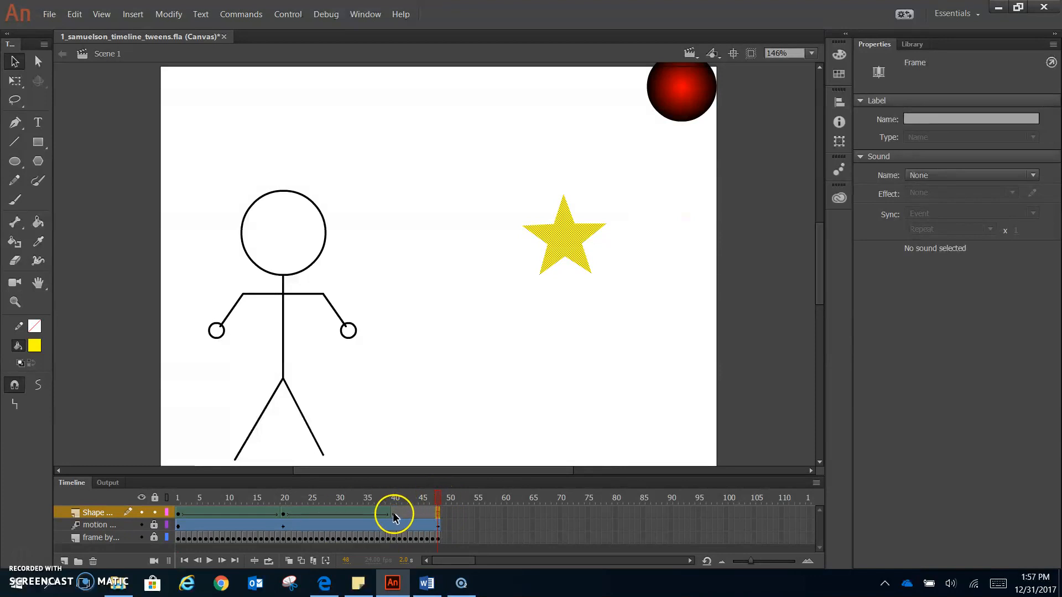
click(177, 513)
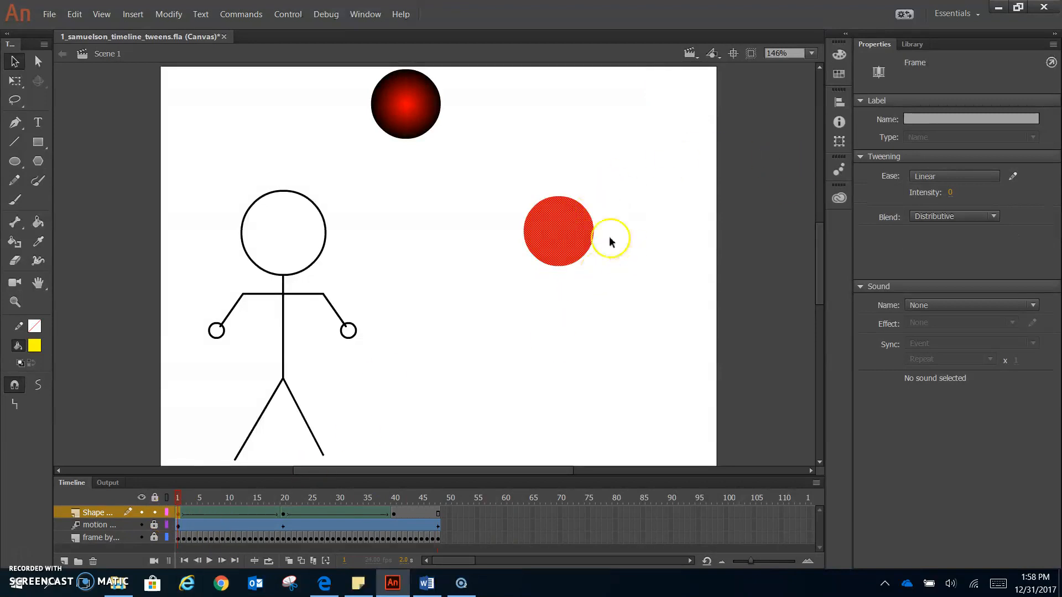
click(568, 238)
right_click(570, 239)
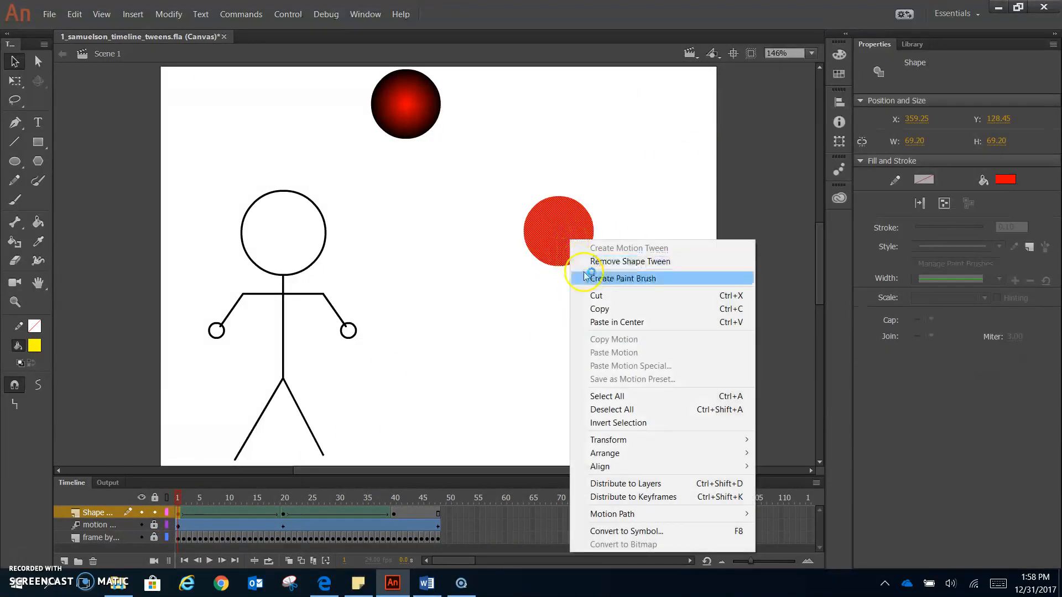
click(599, 309)
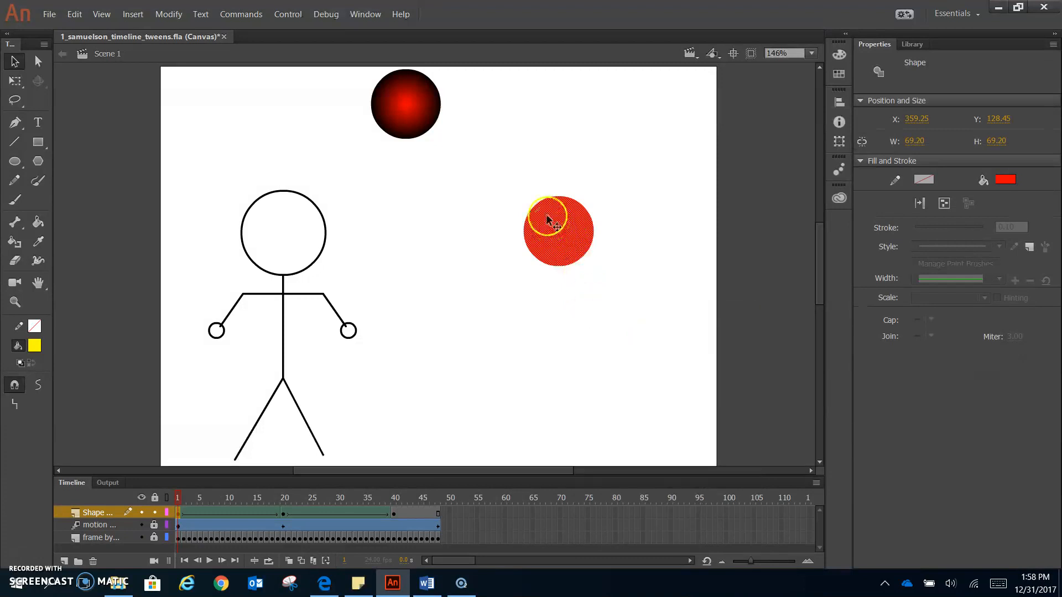
- Insert a keyframe at frame 48, the last frame of the Shape Tween layer
click(438, 515)
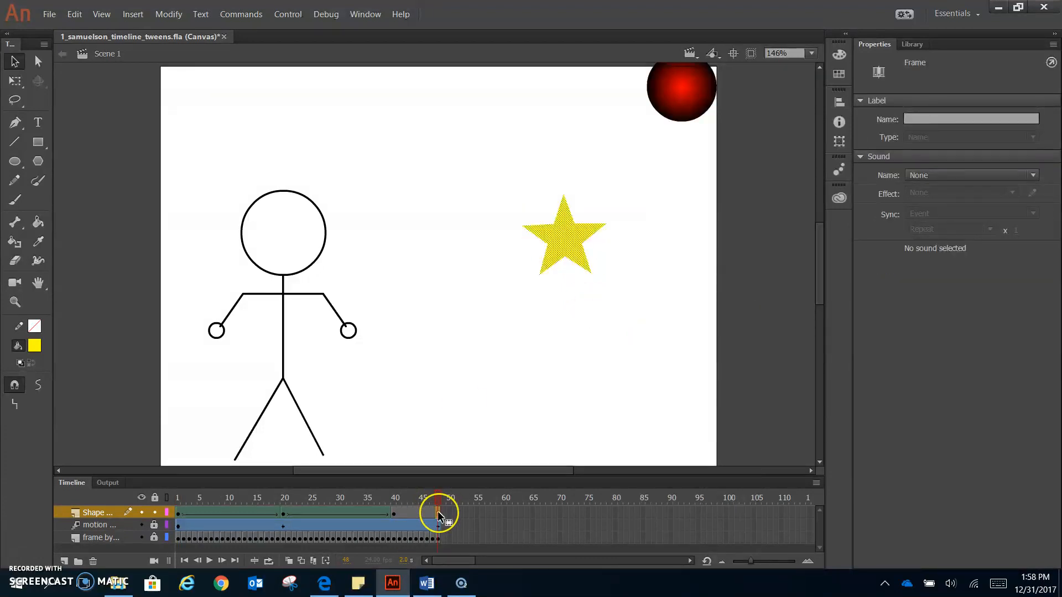
right_click(437, 511)
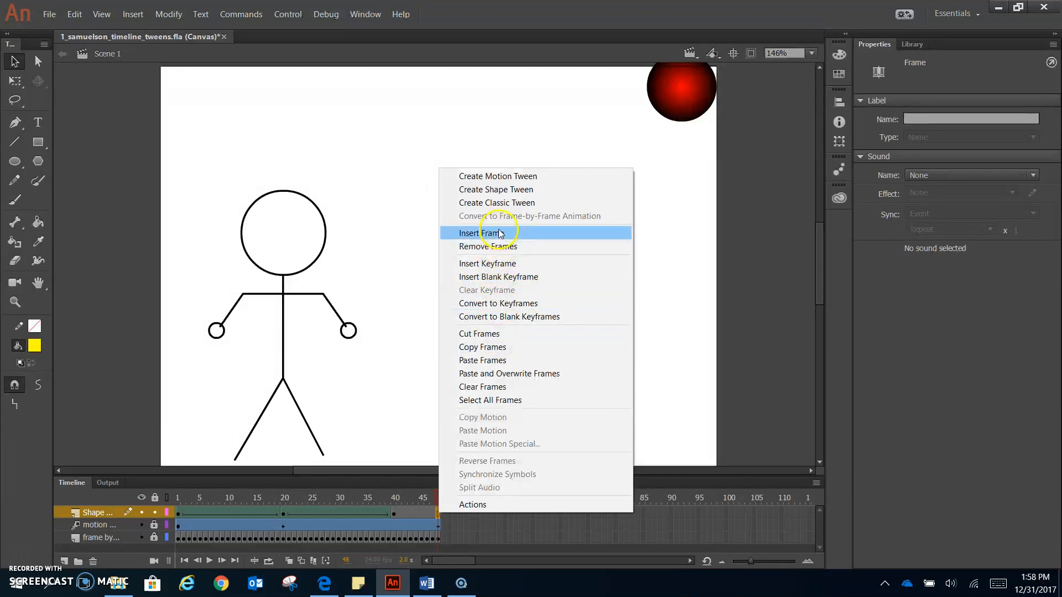
click(506, 264)
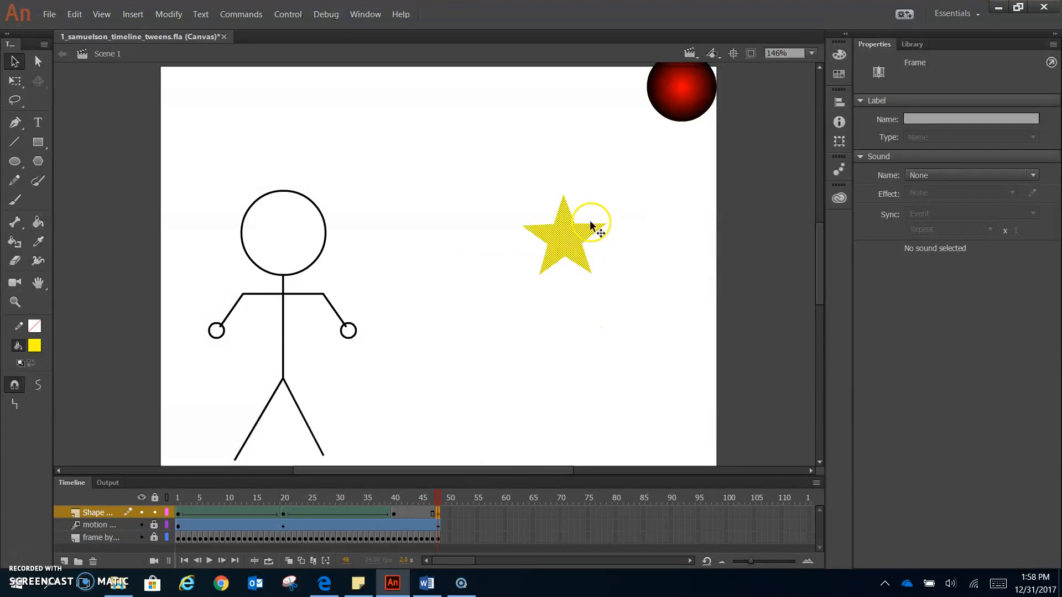
- Delete the yellow star from frame 48 and paste the copied red circle in place
drag(523, 194, 444, 138)
key(Delete)
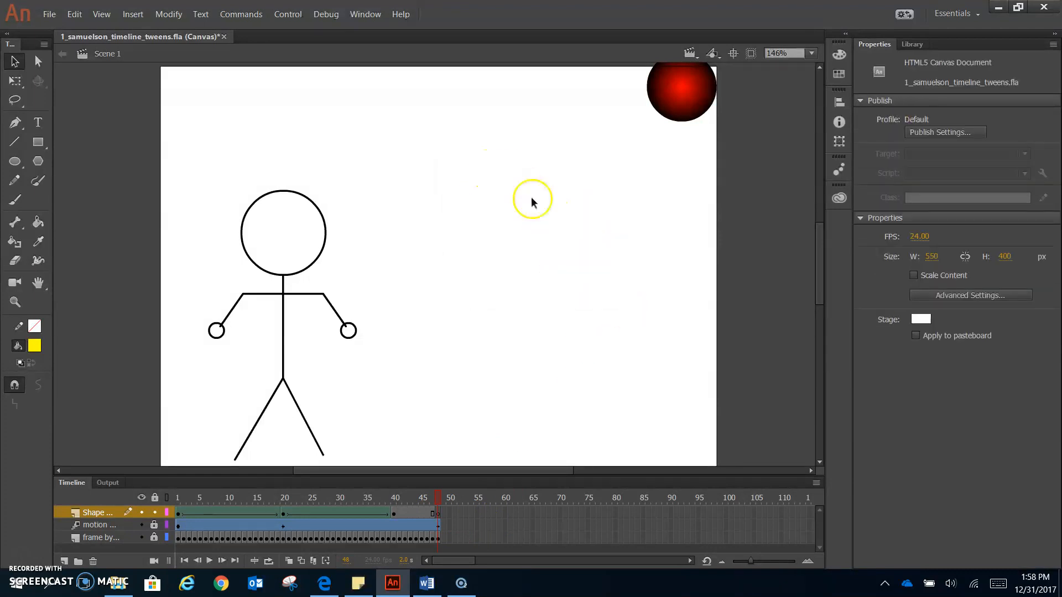
right_click(583, 226)
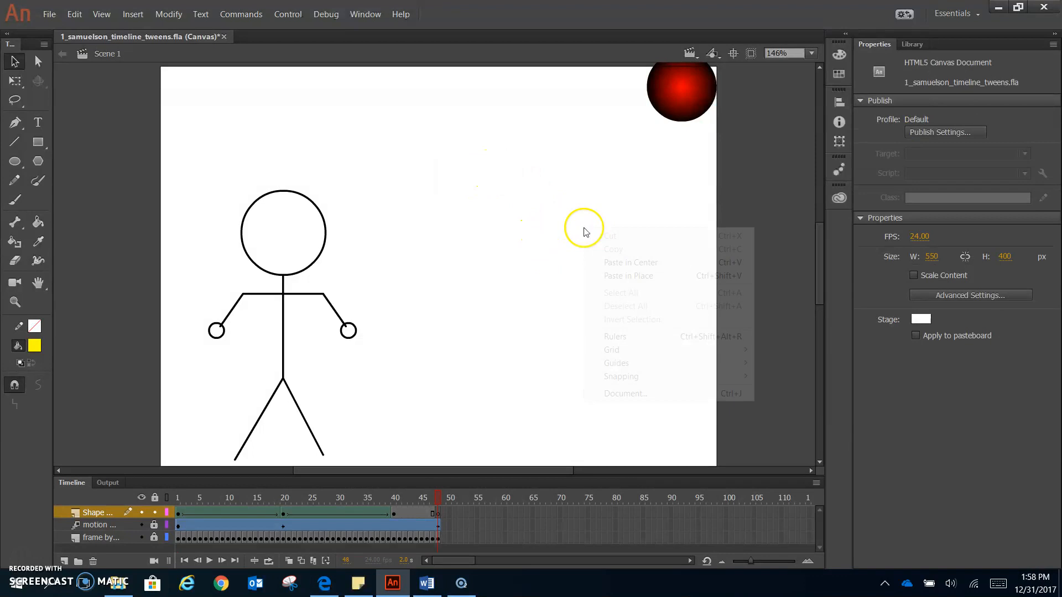
click(627, 276)
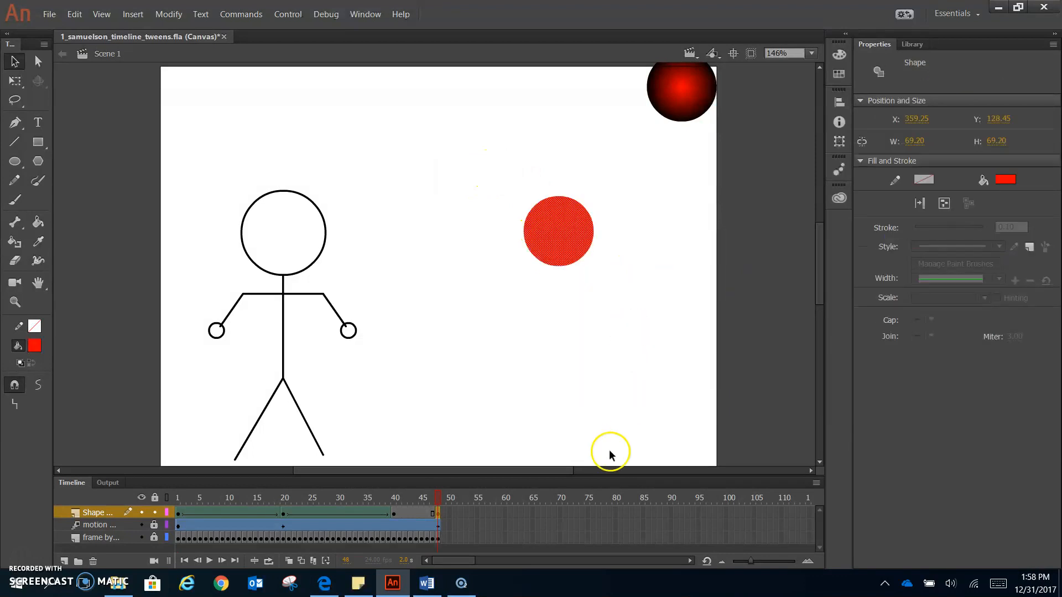
- Create a shape tween from the star's keyframe at frame 40 and preview it through frame 48
right_click(395, 513)
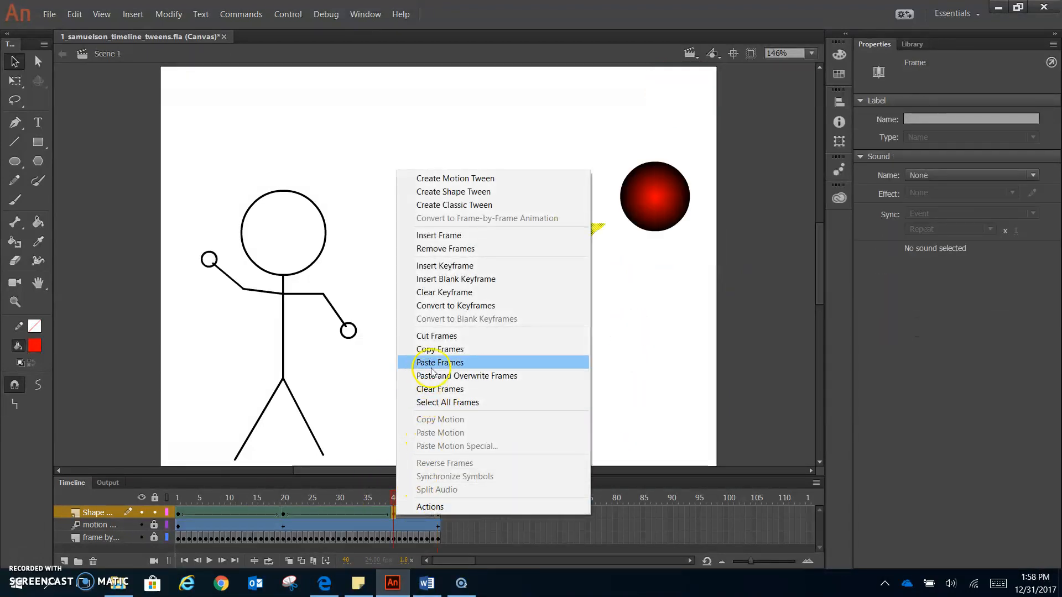
click(440, 191)
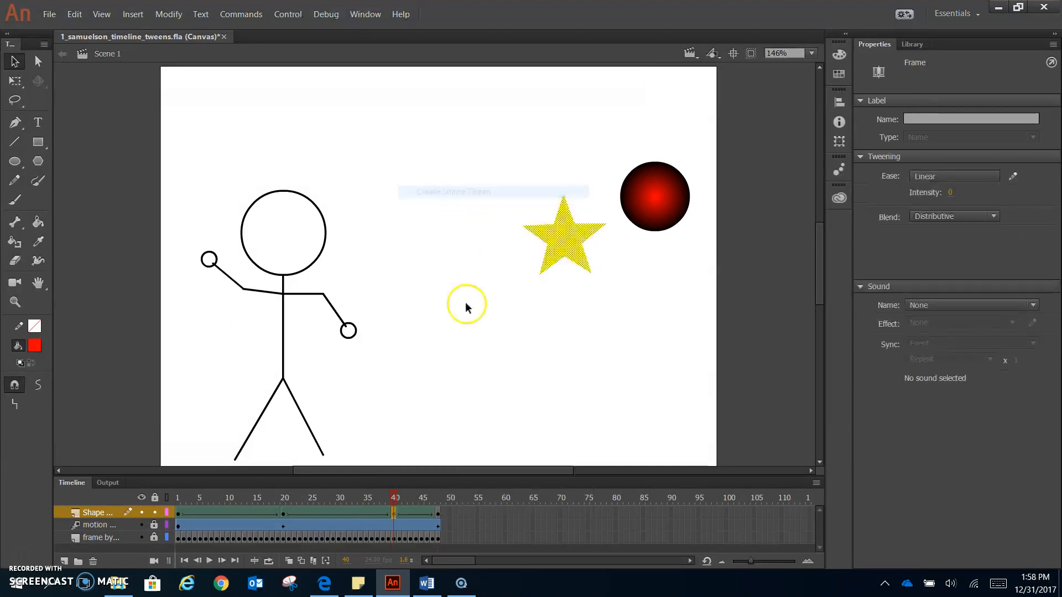
drag(395, 501, 440, 497)
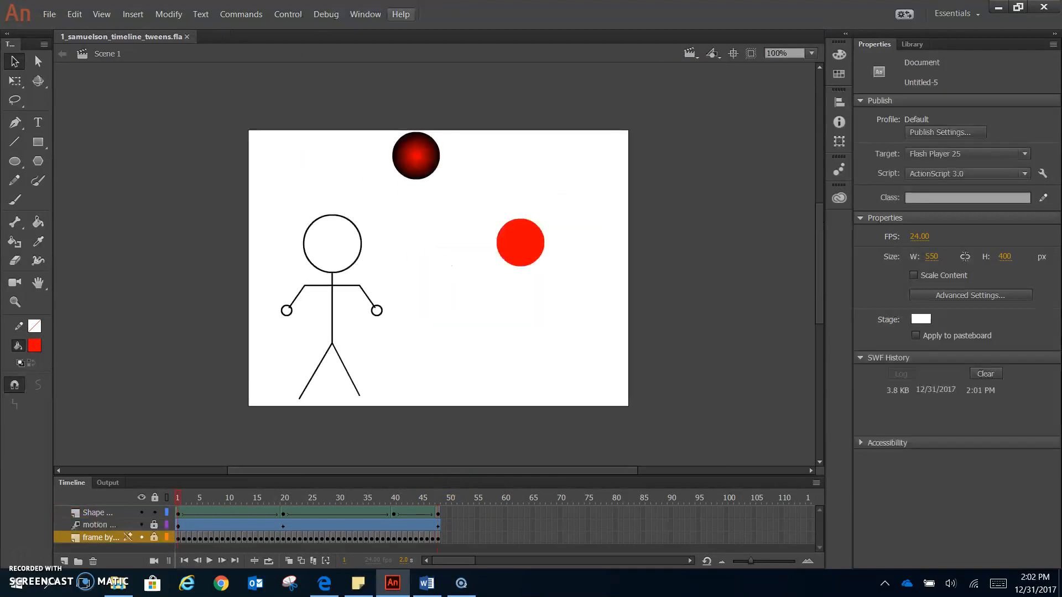
- Test the movie, reposition its preview window over the stage to watch the animation, and close it
click(278, 16)
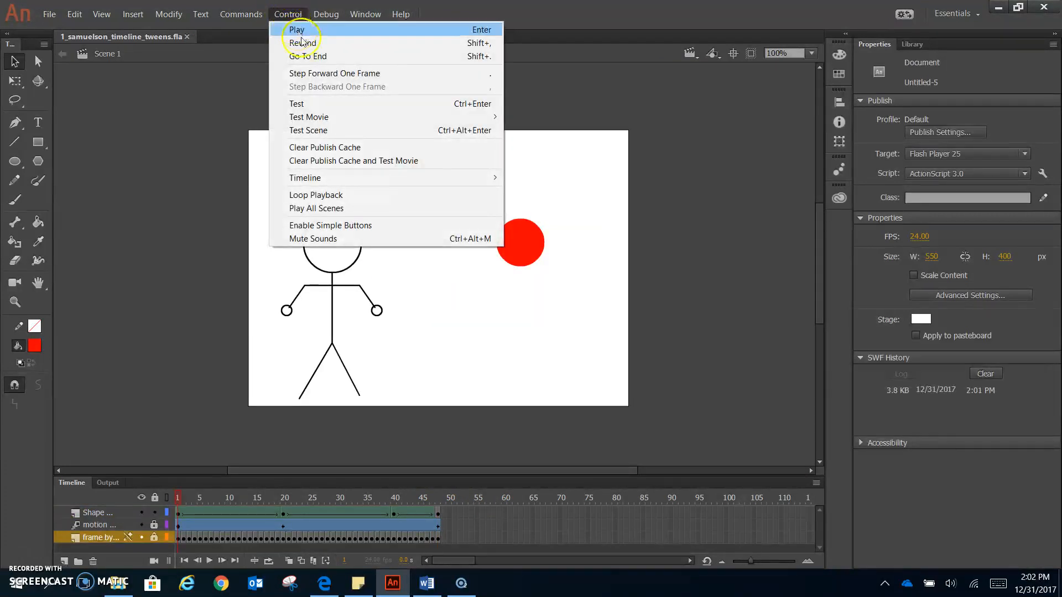
click(312, 106)
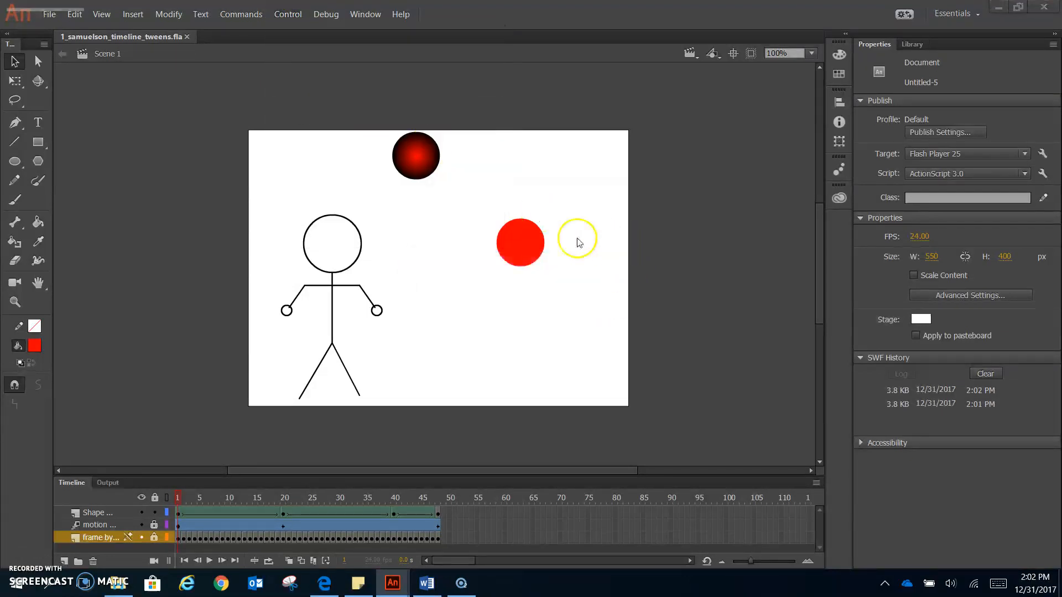
drag(451, 136, 433, 120)
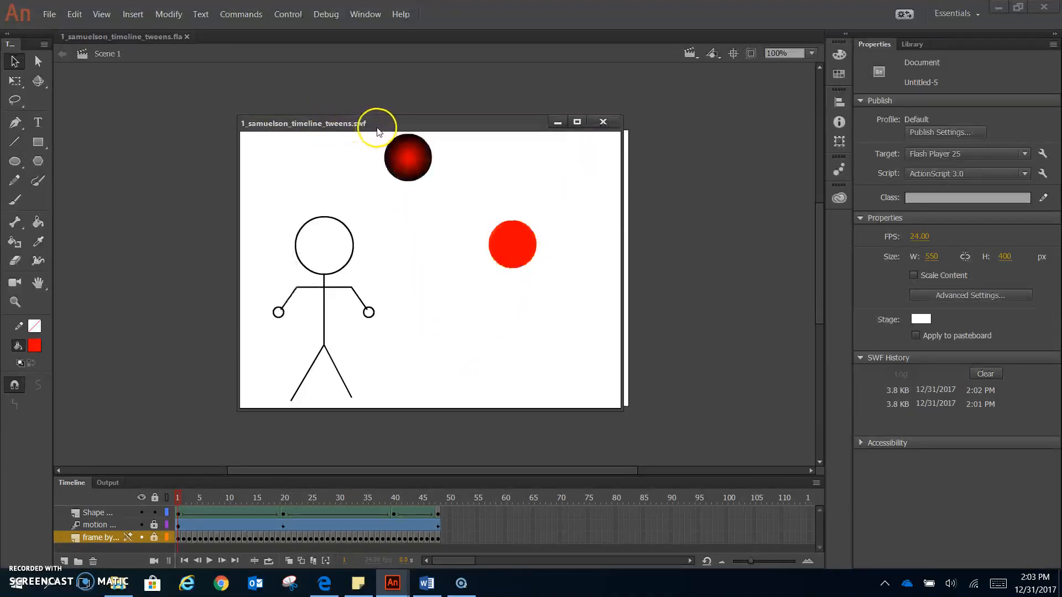
mouse_move(379, 125)
mouse_down()
mouse_move(410, 128)
mouse_move(399, 133)
mouse_up()
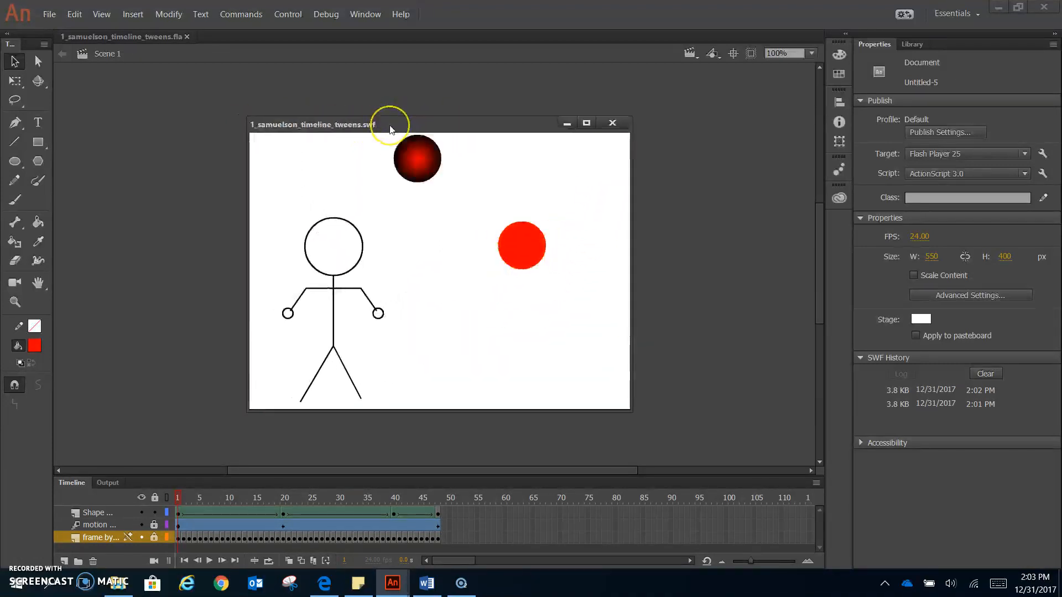
click(612, 122)
- Turn off the HTML Wrapper format in the publish settings, leaving only Flash (.swf) as output
click(46, 15)
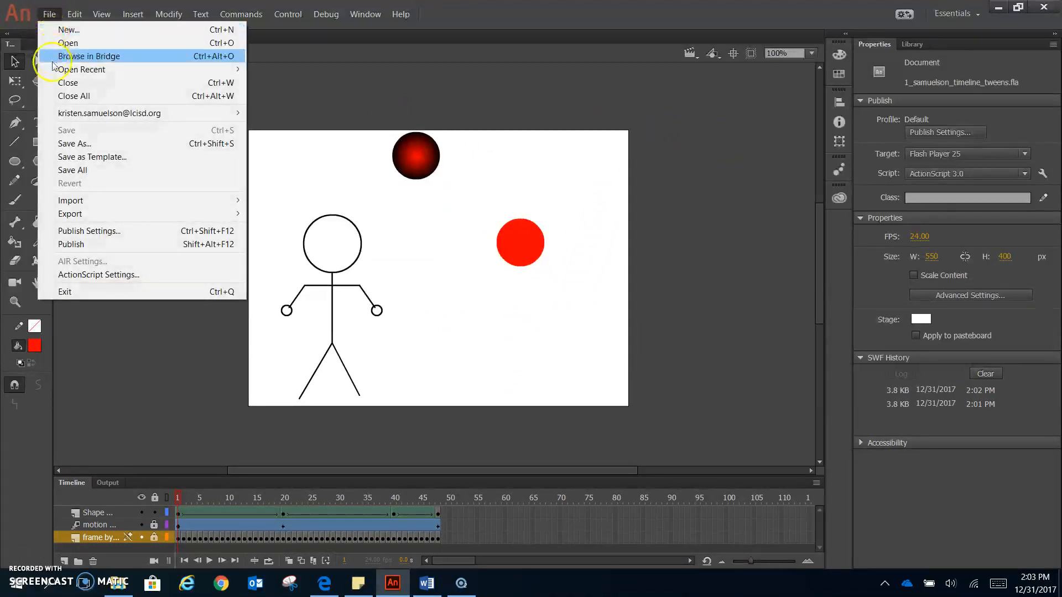
click(106, 230)
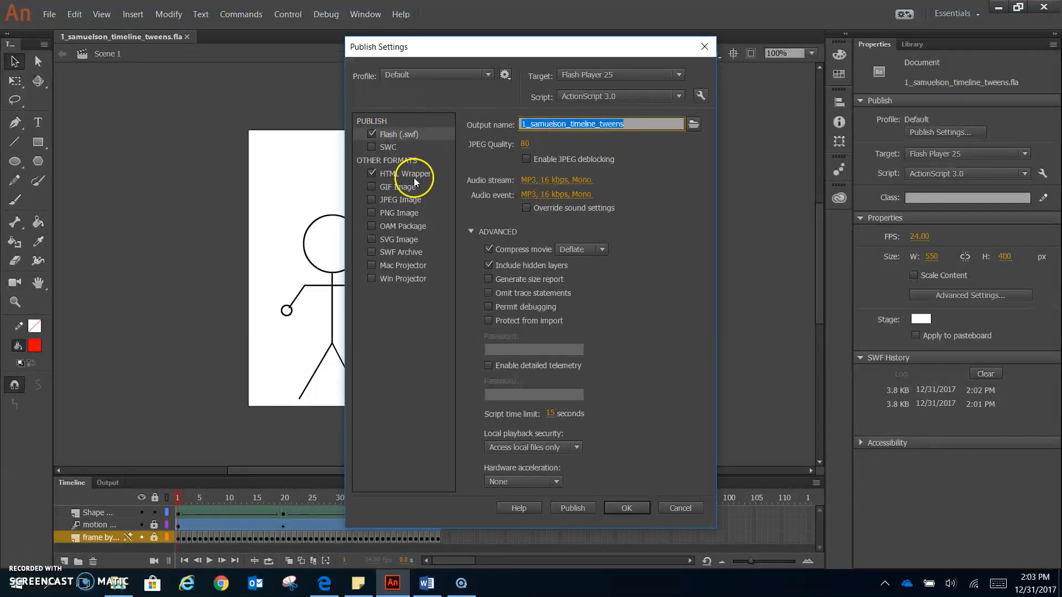
click(379, 174)
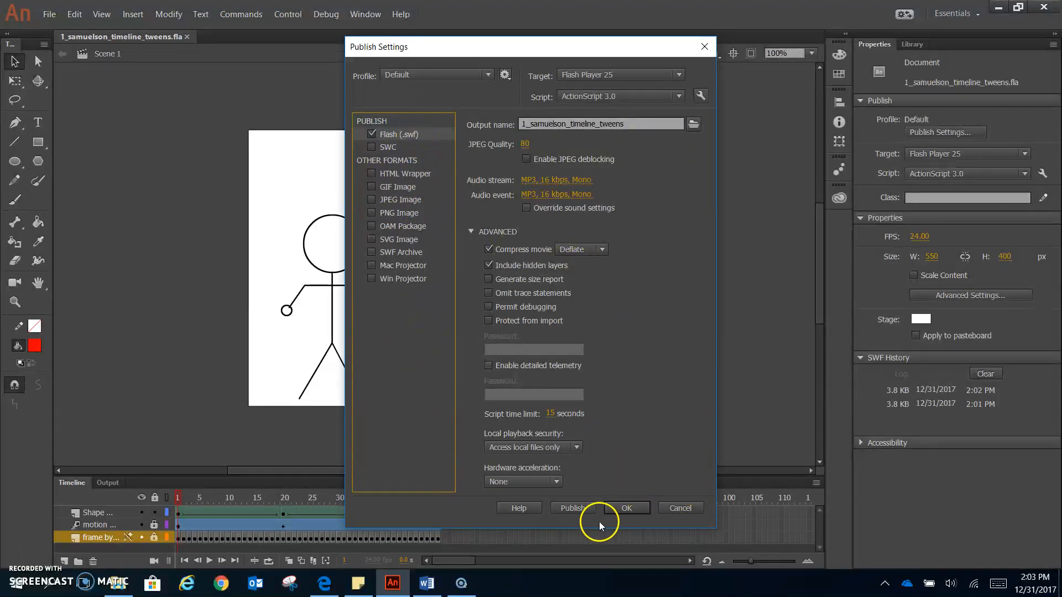
click(626, 508)
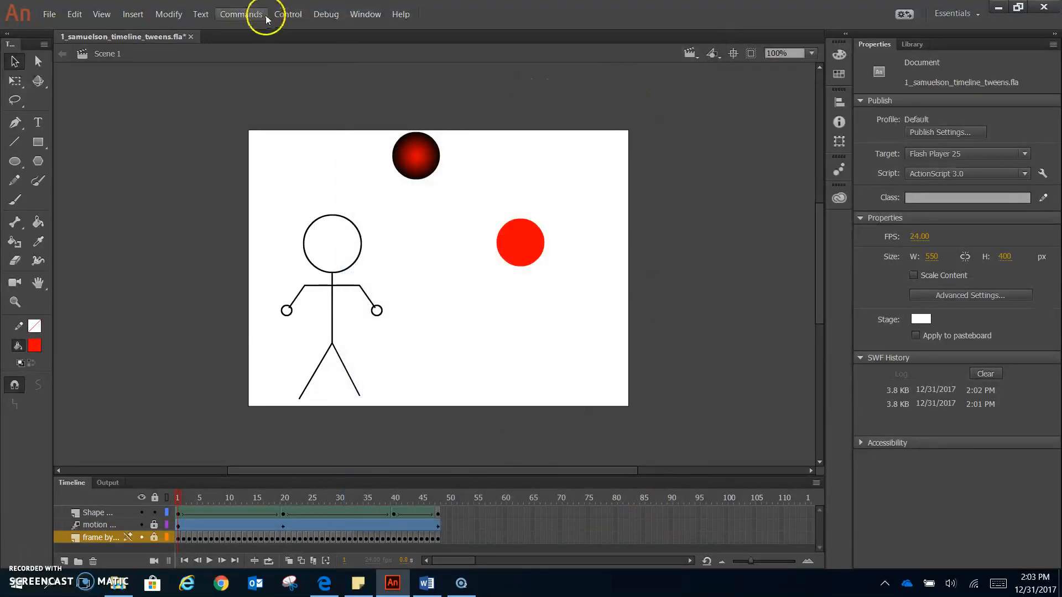
- Test the movie again, look for the exported SWF in File Explorer's Animate folder, and return to the preview
click(268, 17)
click(297, 102)
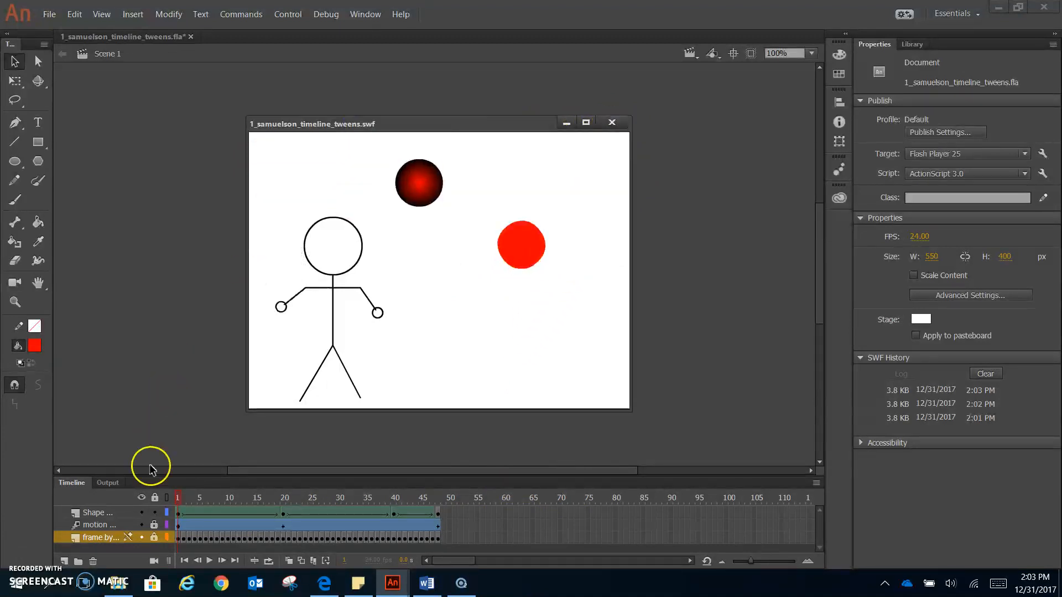
click(117, 583)
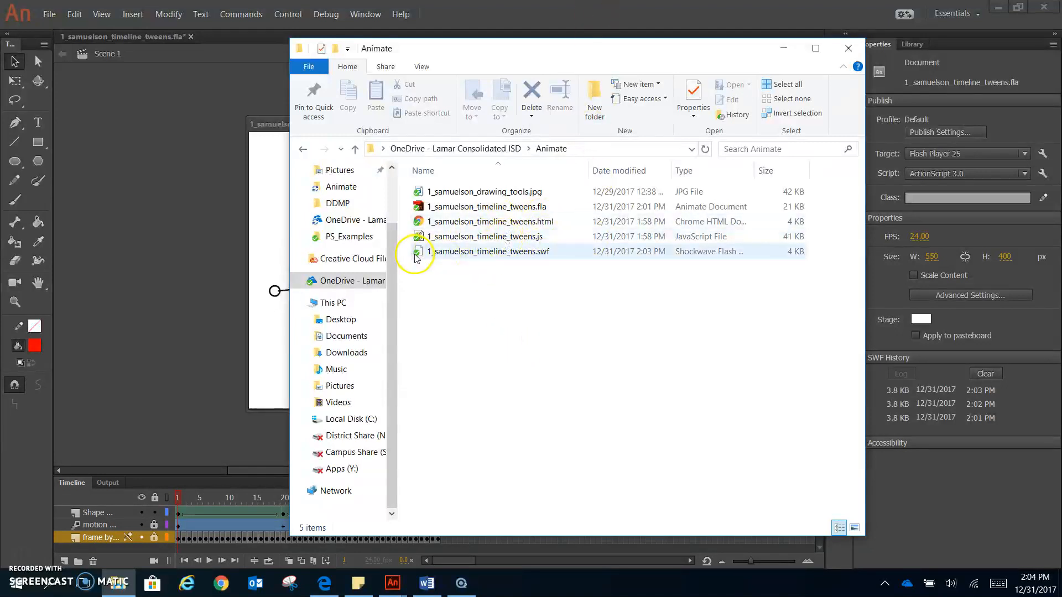
click(285, 139)
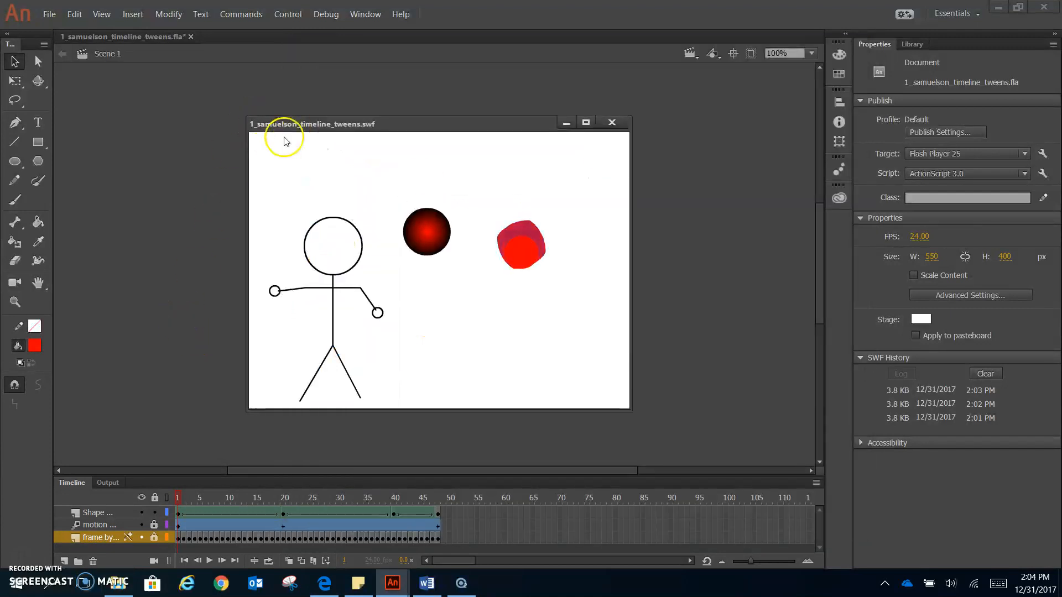